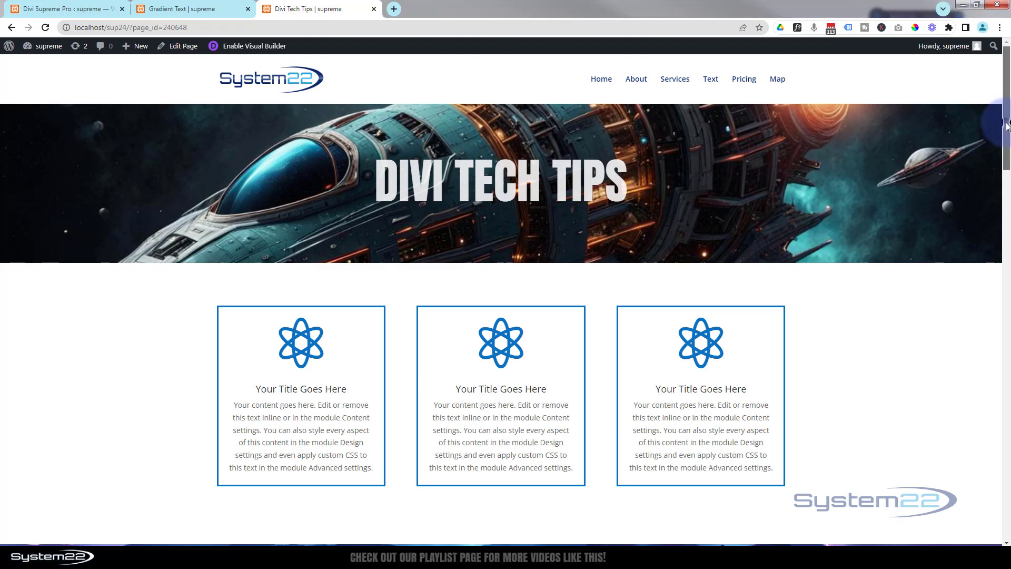
Enable the visual builder and delete the existing call-to-action section with the lightning background
{"action": "left_click_drag", "start_coordinate": [1007, 127], "coordinate": [968, 217]}
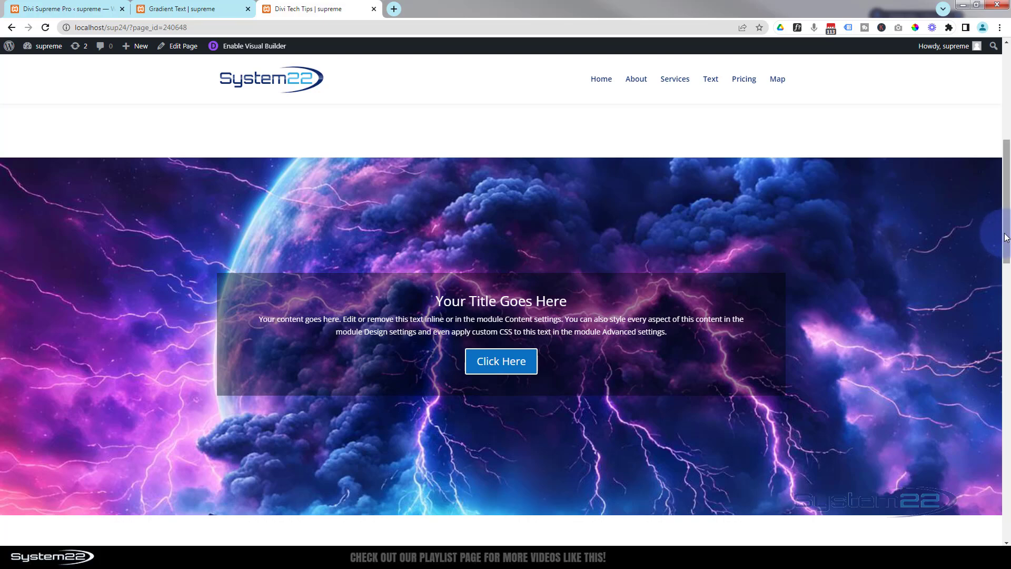
{"action": "left_click_drag", "start_coordinate": [1008, 234], "coordinate": [994, 91]}
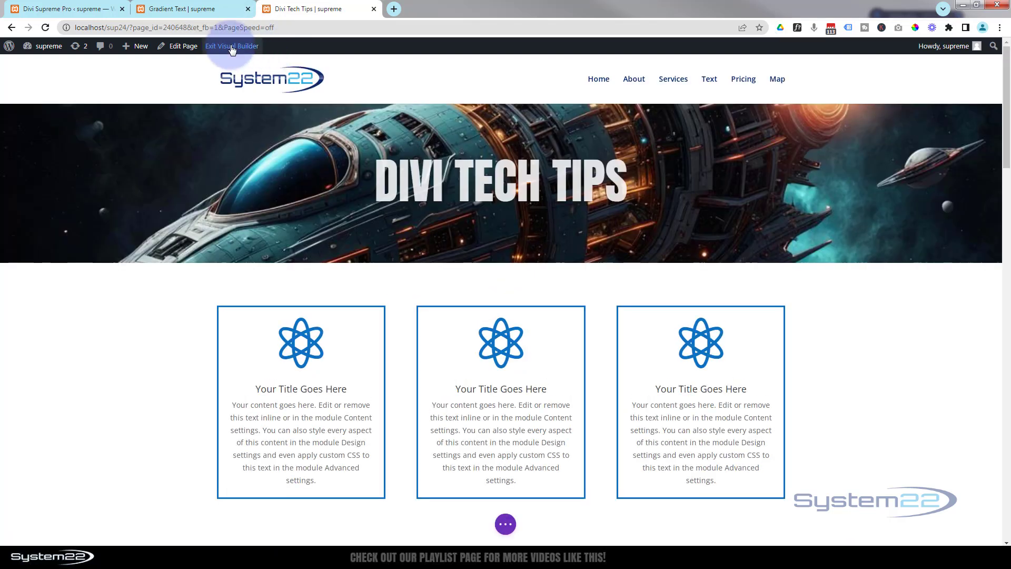
{"action": "left_click_drag", "start_coordinate": [1004, 113], "coordinate": [1004, 202]}
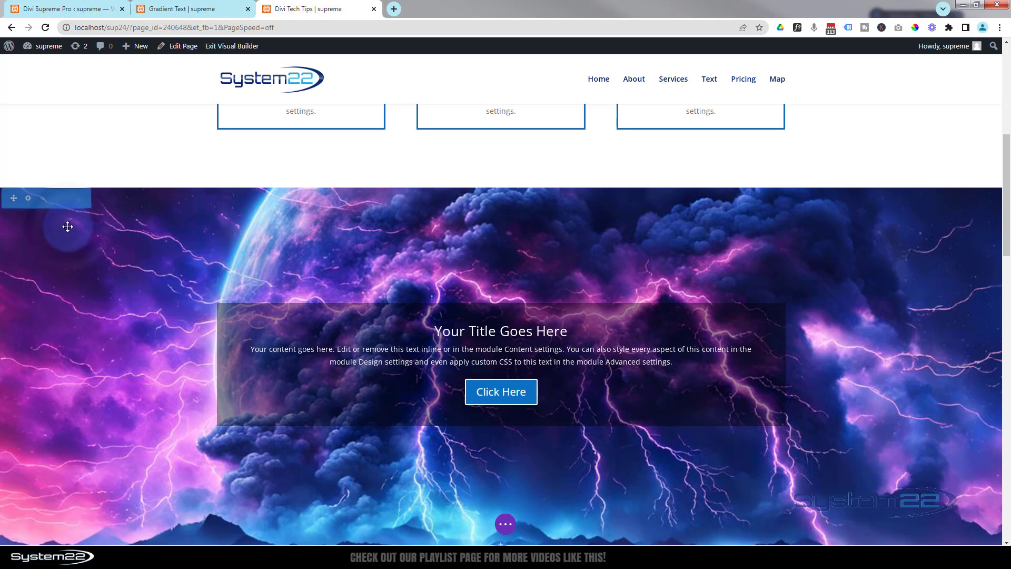
{"action": "left_click", "coordinate": [72, 200]}
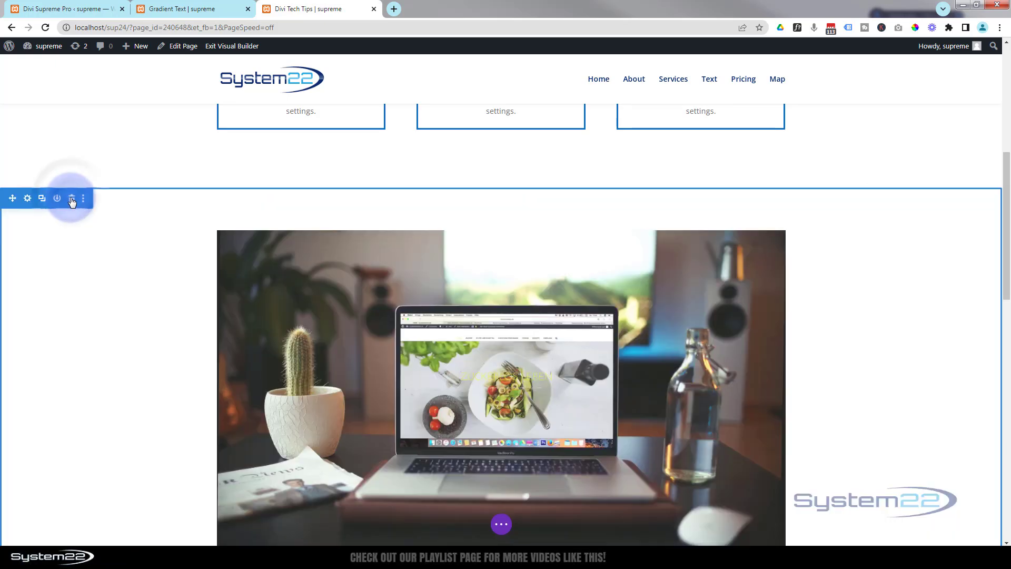
Insert a regular section with a single-column row below the three blurbs
{"action": "scroll", "coordinate": [75, 279], "scroll_direction": "up", "scroll_amount": 3}
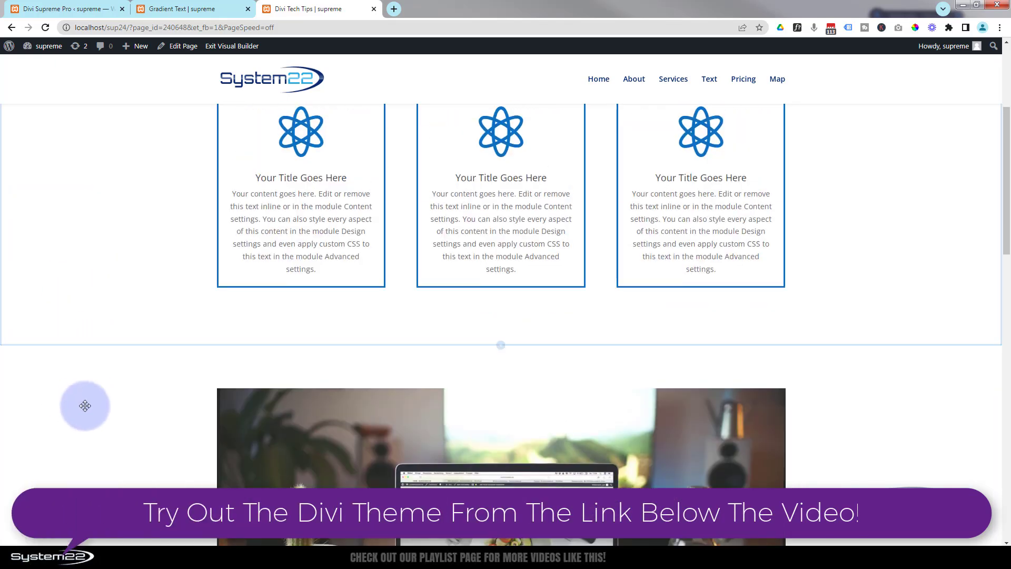
{"action": "mouse_move", "coordinate": [511, 315]}
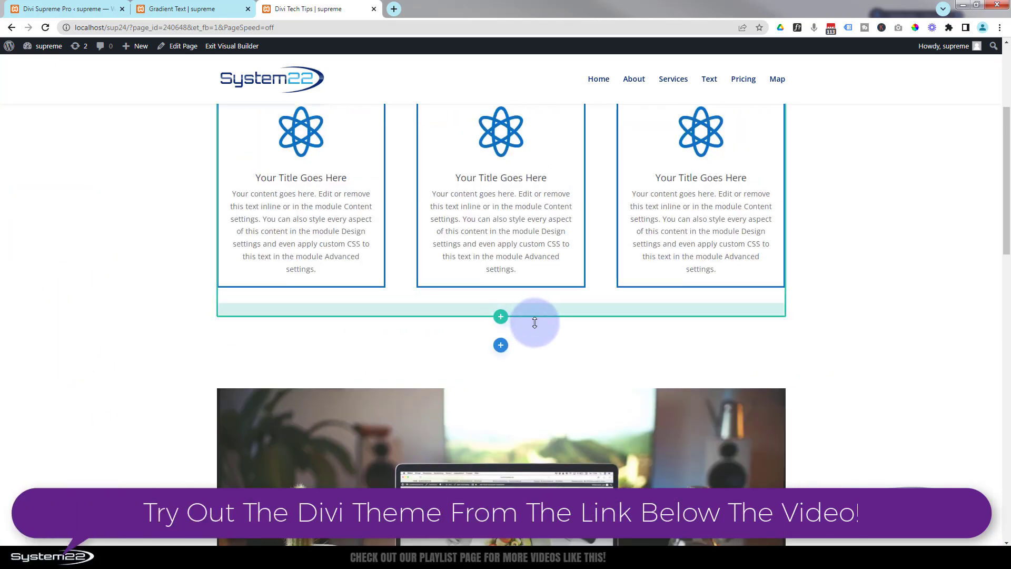
{"action": "left_click", "coordinate": [504, 347]}
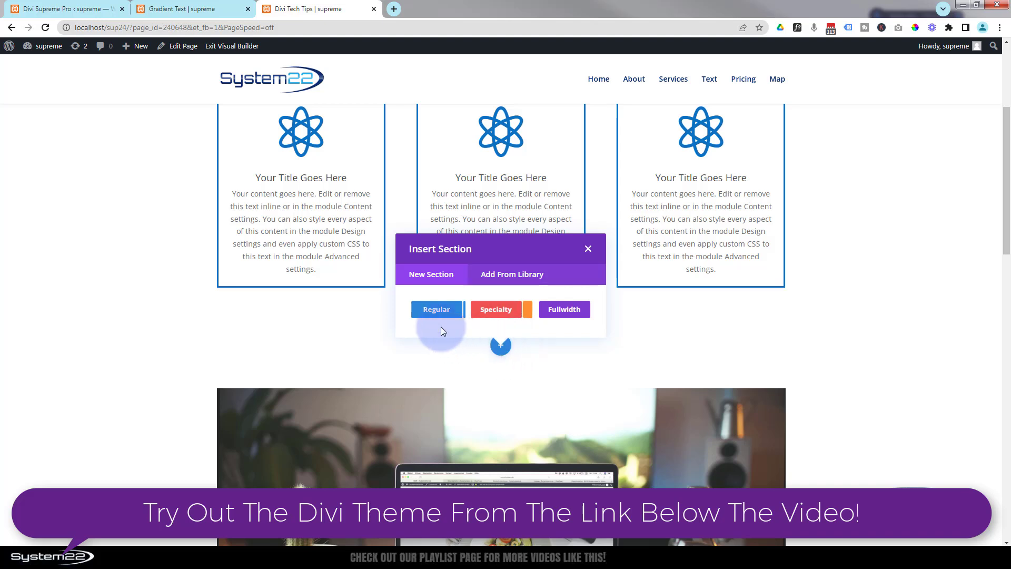
{"action": "left_click", "coordinate": [438, 311]}
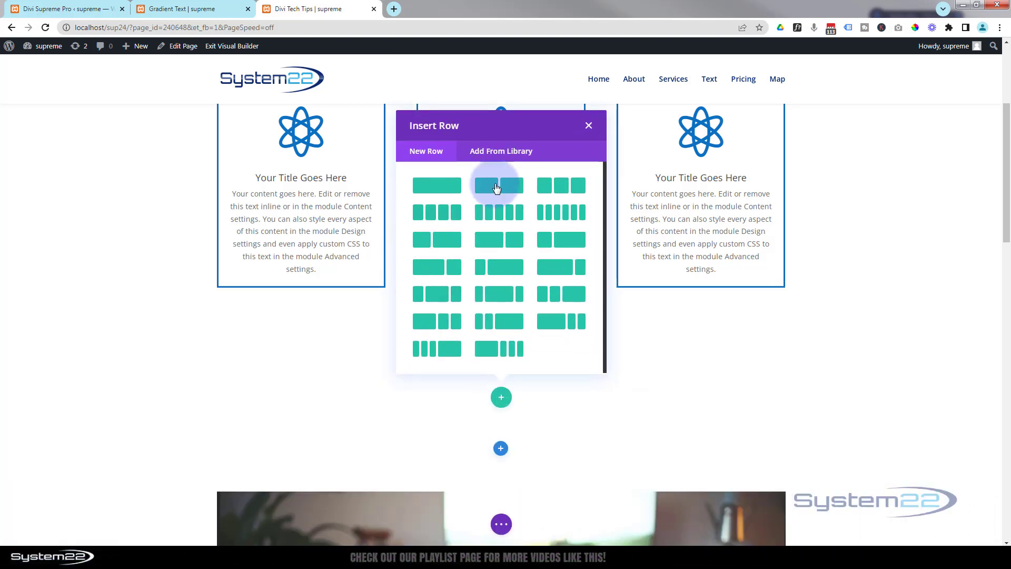
{"action": "left_click", "coordinate": [439, 184]}
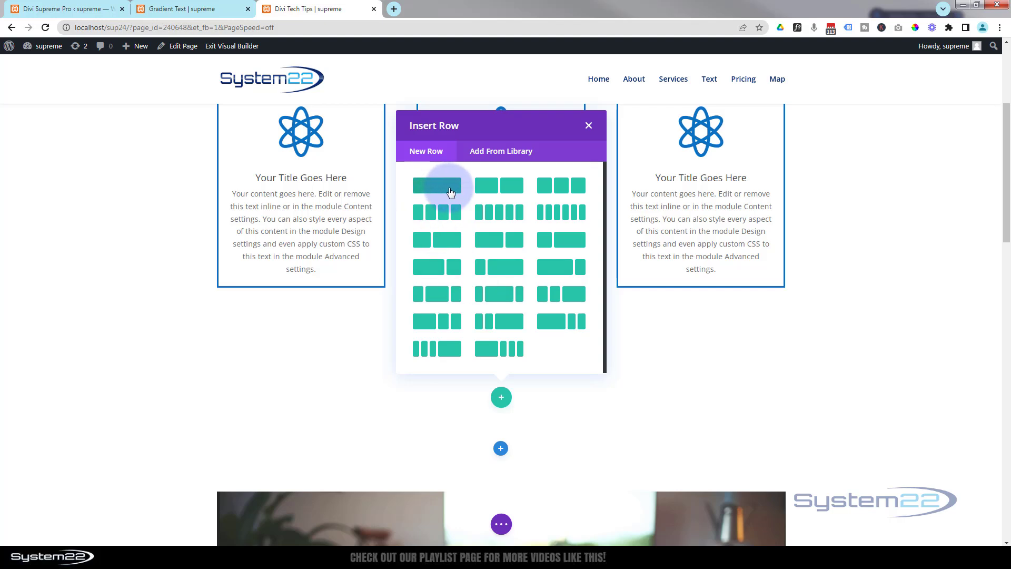
{"action": "left_click", "coordinate": [450, 191]}
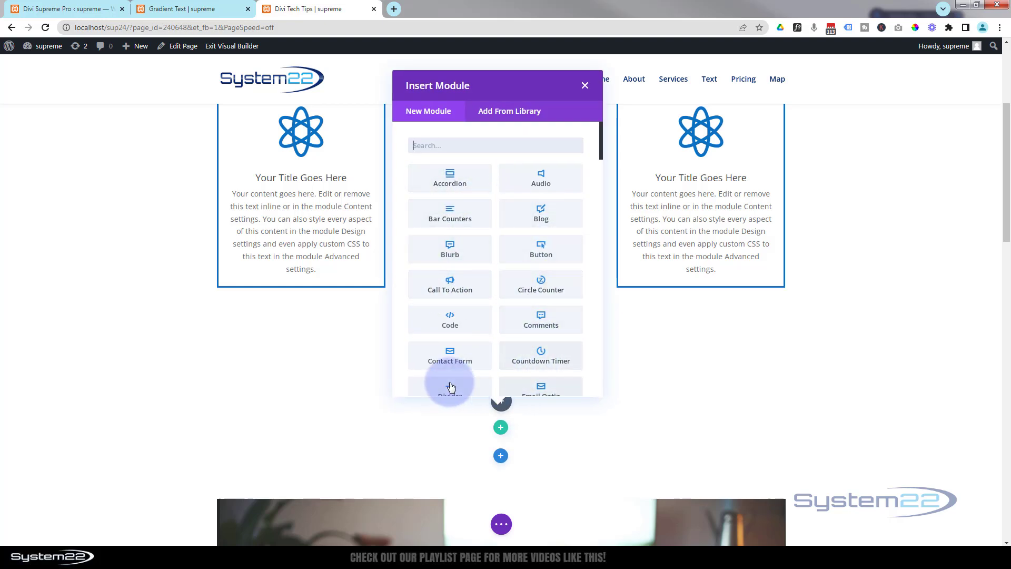
Add a Call To Action module to the new row and set its button link URL to #
{"action": "left_click", "coordinate": [467, 290]}
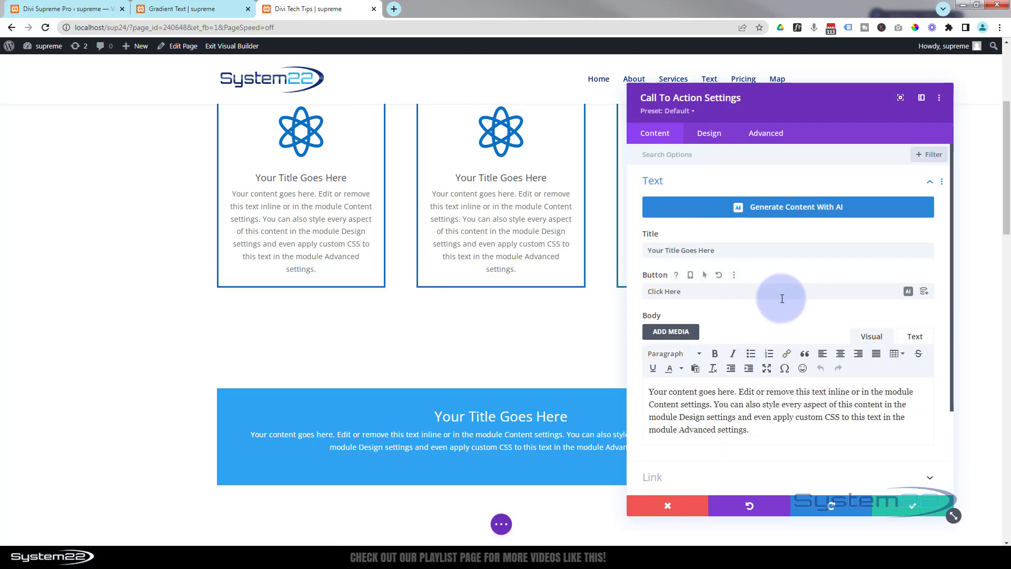
{"action": "left_click_drag", "start_coordinate": [724, 250], "coordinate": [623, 248]}
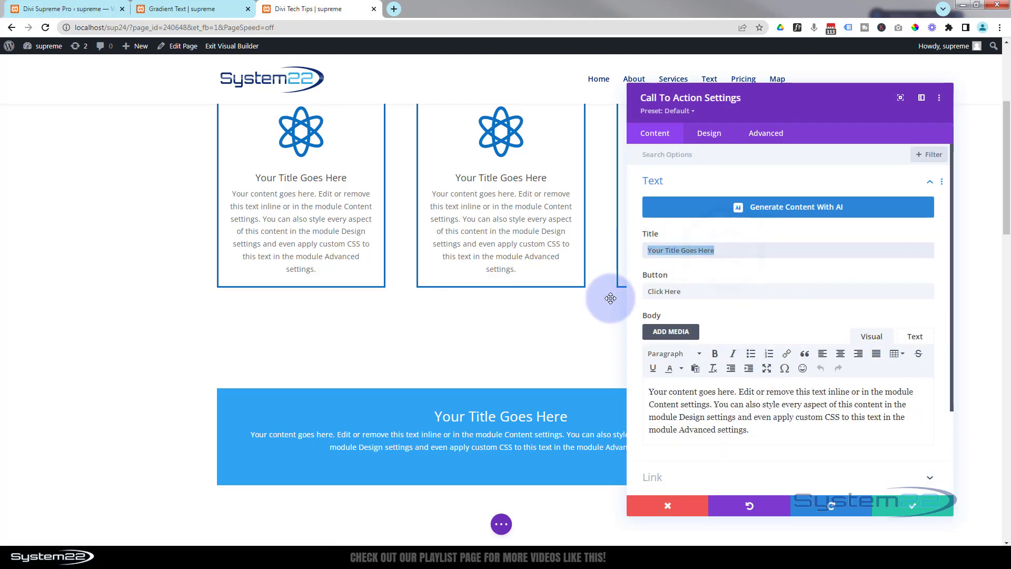
{"action": "left_click_drag", "start_coordinate": [686, 291], "coordinate": [633, 296]}
{"action": "scroll", "coordinate": [702, 311], "scroll_direction": "down", "scroll_amount": 2}
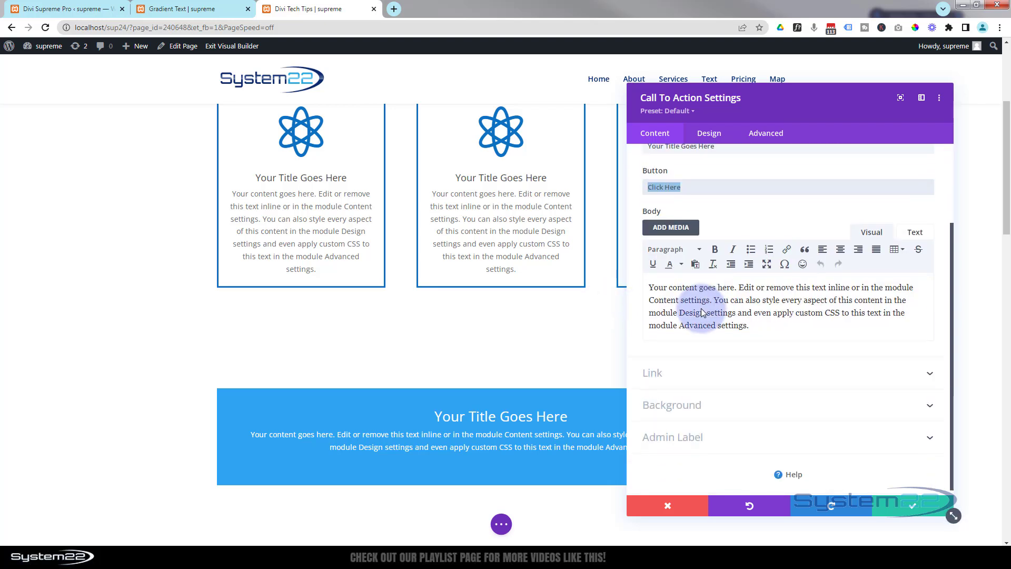
{"action": "left_click_drag", "start_coordinate": [763, 328], "coordinate": [647, 284]}
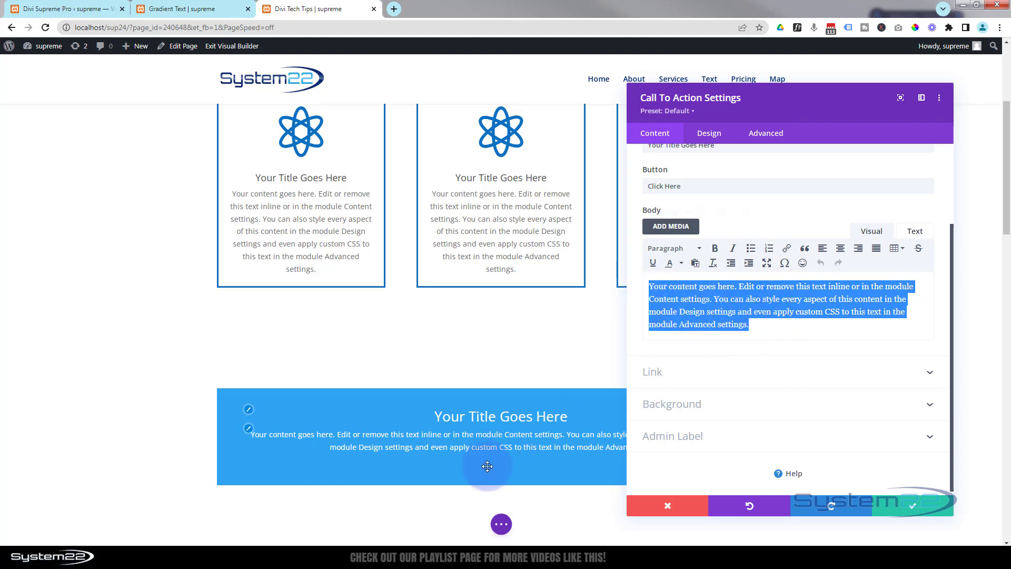
{"action": "left_click", "coordinate": [704, 378]}
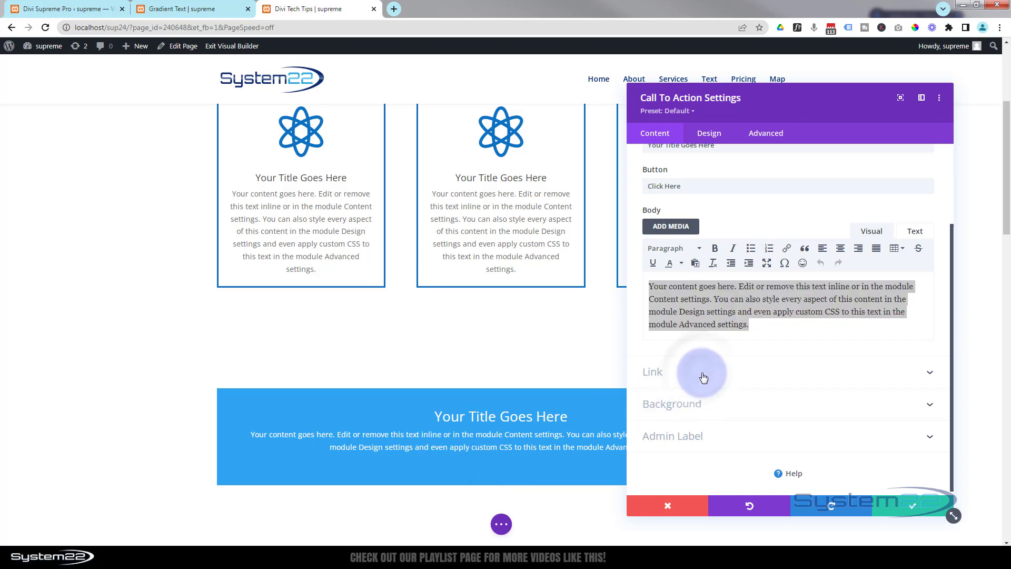
{"action": "left_click", "coordinate": [704, 377]}
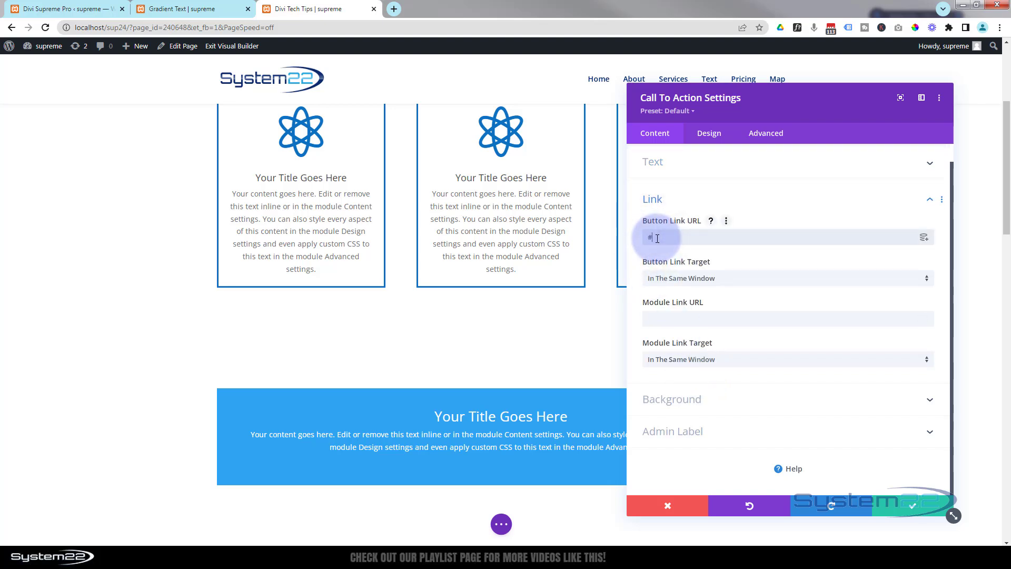
{"action": "left_click", "coordinate": [815, 320]}
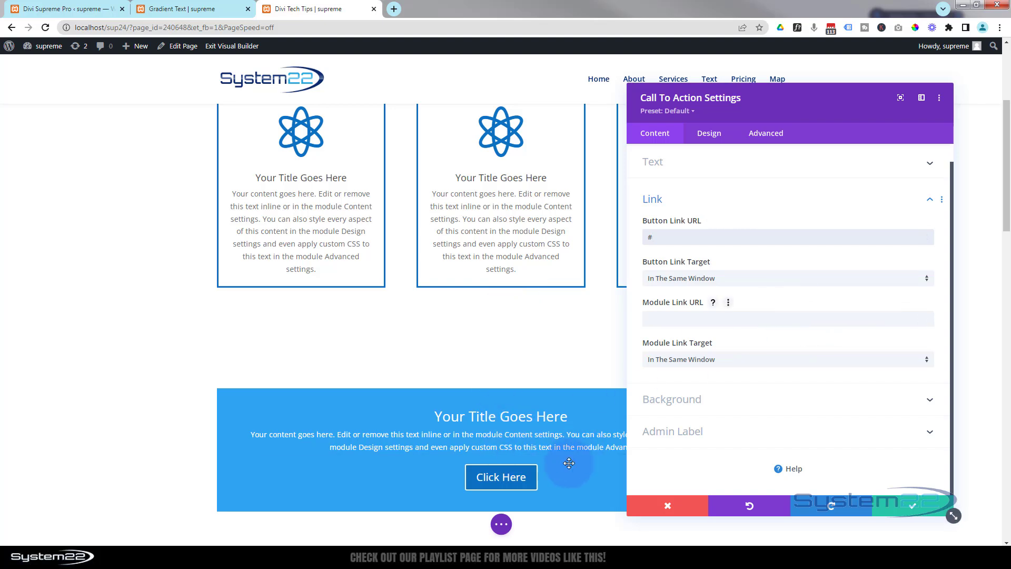
{"action": "left_click", "coordinate": [706, 143]}
{"action": "left_click", "coordinate": [700, 280]}
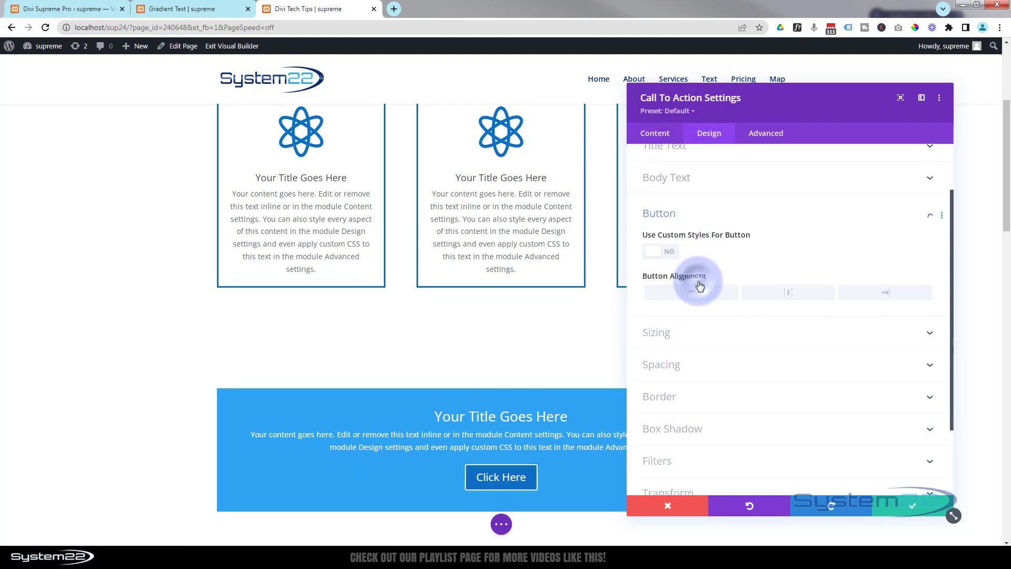
{"action": "left_click", "coordinate": [662, 186]}
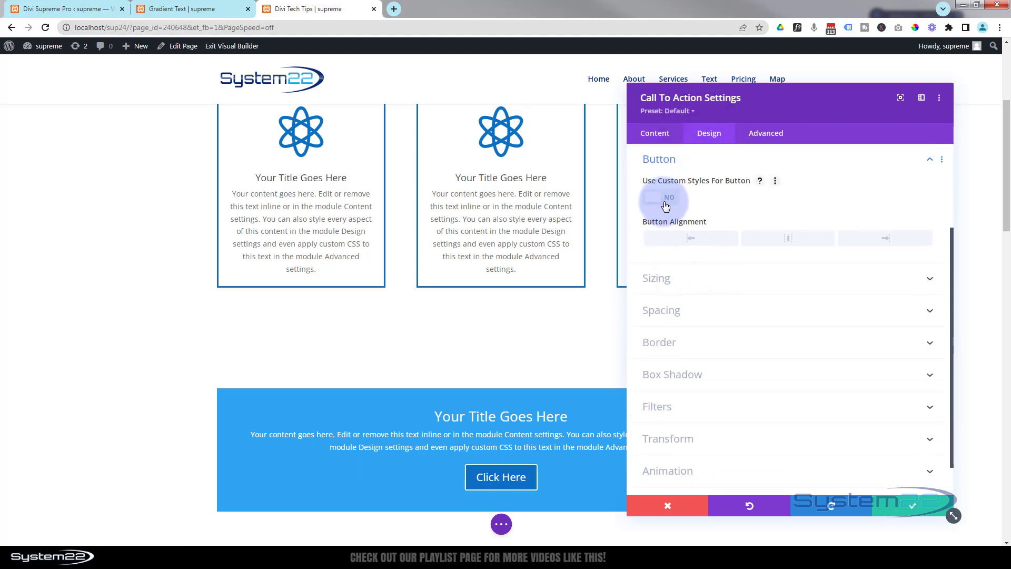
Set the Call To Action module's background colour to semi-transparent black, rgba(0,0,0,0.56), and save the module
{"action": "left_click", "coordinate": [656, 136]}
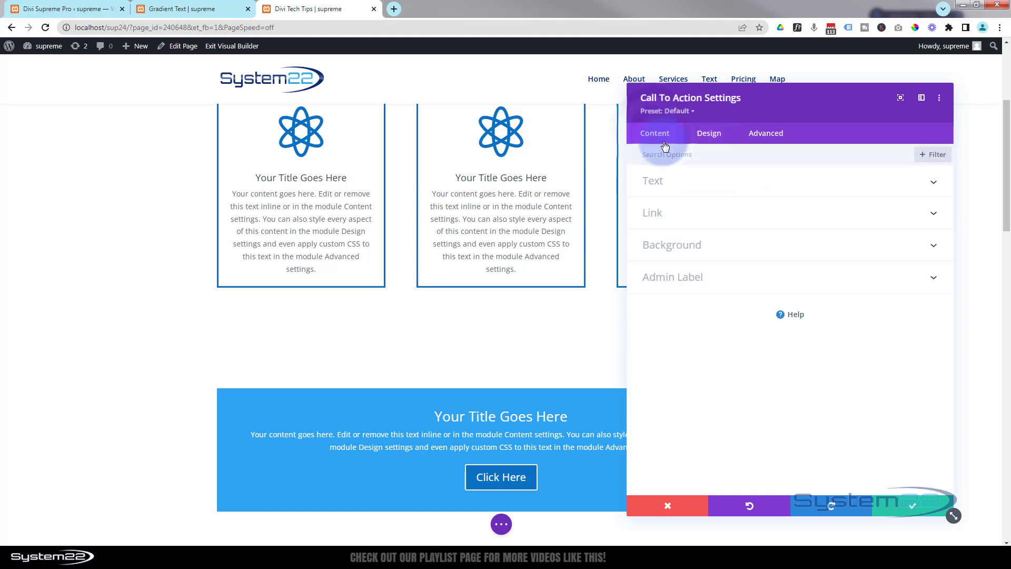
{"action": "left_click", "coordinate": [720, 218]}
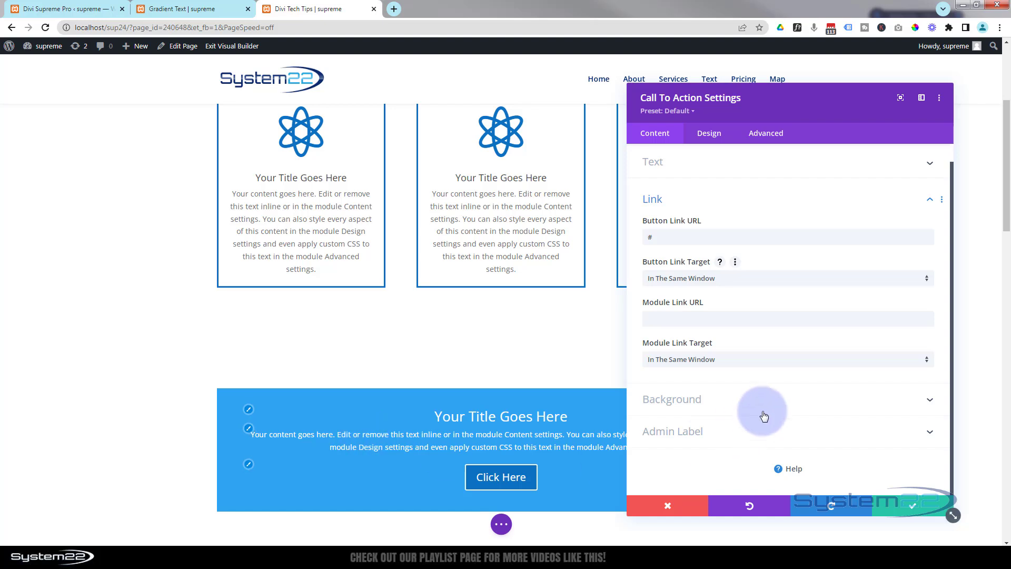
{"action": "left_click", "coordinate": [744, 411]}
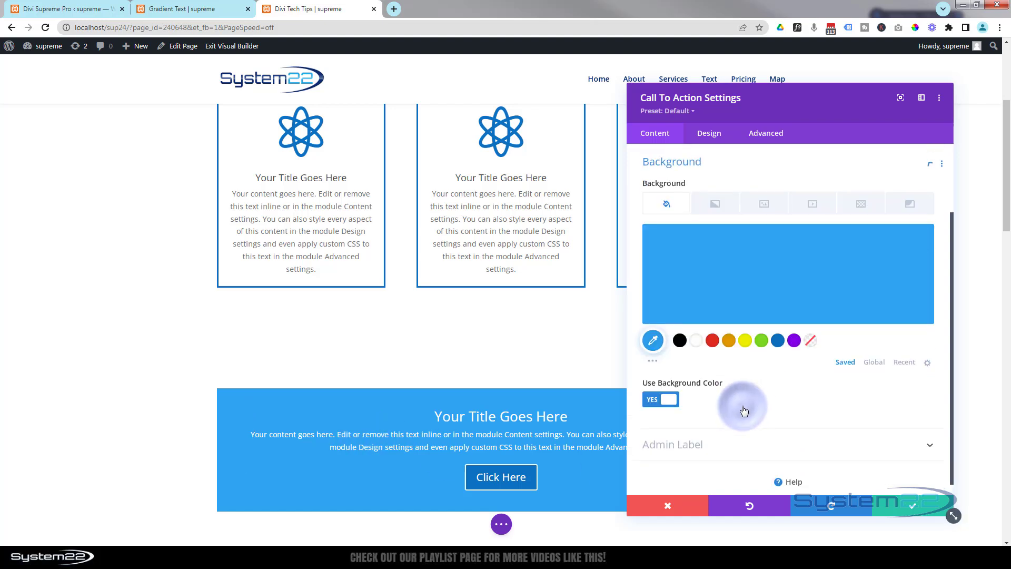
{"action": "left_click", "coordinate": [680, 339]}
{"action": "left_click", "coordinate": [743, 304]}
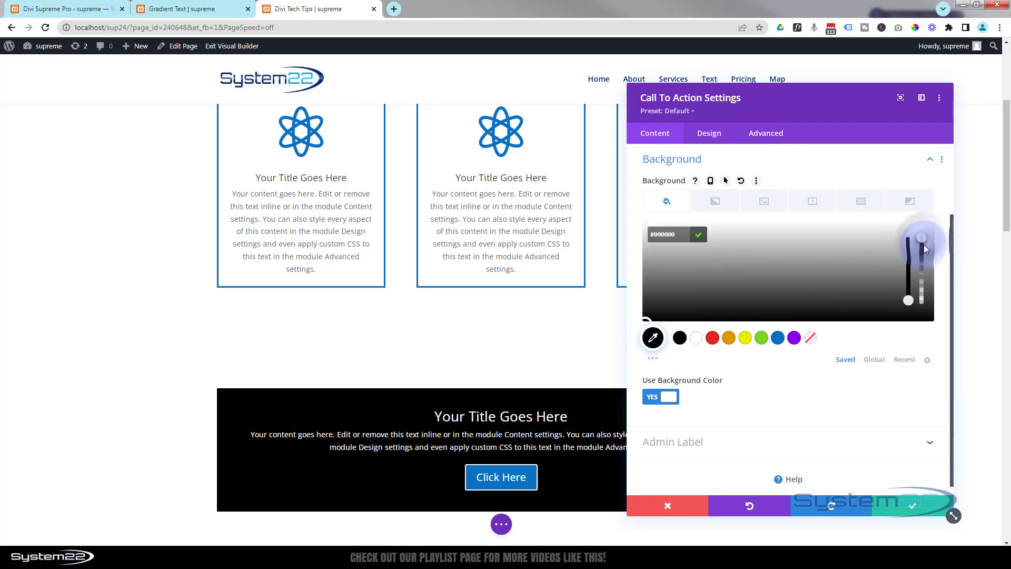
{"action": "left_click_drag", "start_coordinate": [924, 239], "coordinate": [926, 278]}
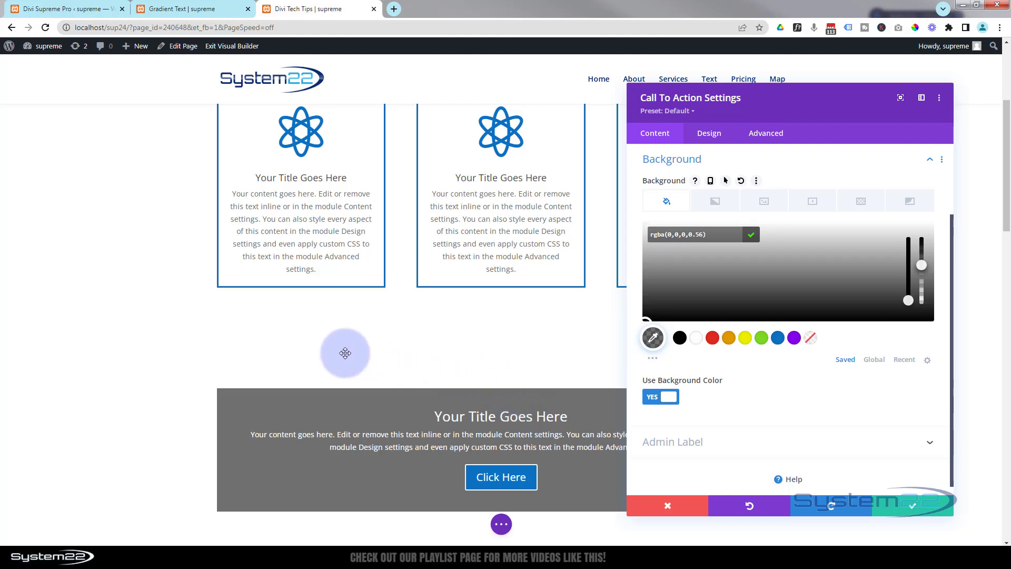
{"action": "left_click", "coordinate": [925, 509]}
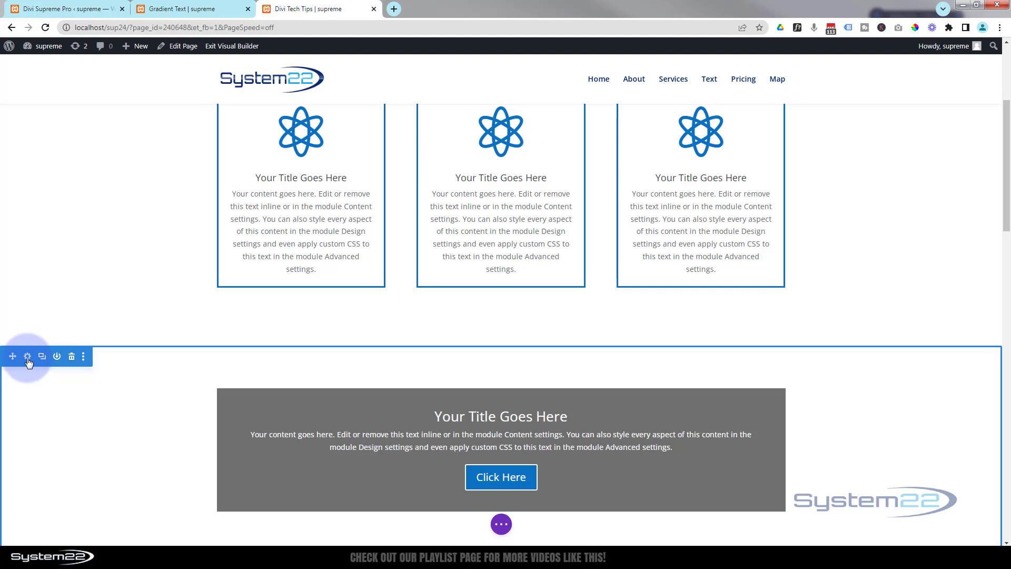
Give the new section the purple lightning planet picture from the media library as its background image
{"action": "left_click", "coordinate": [27, 357]}
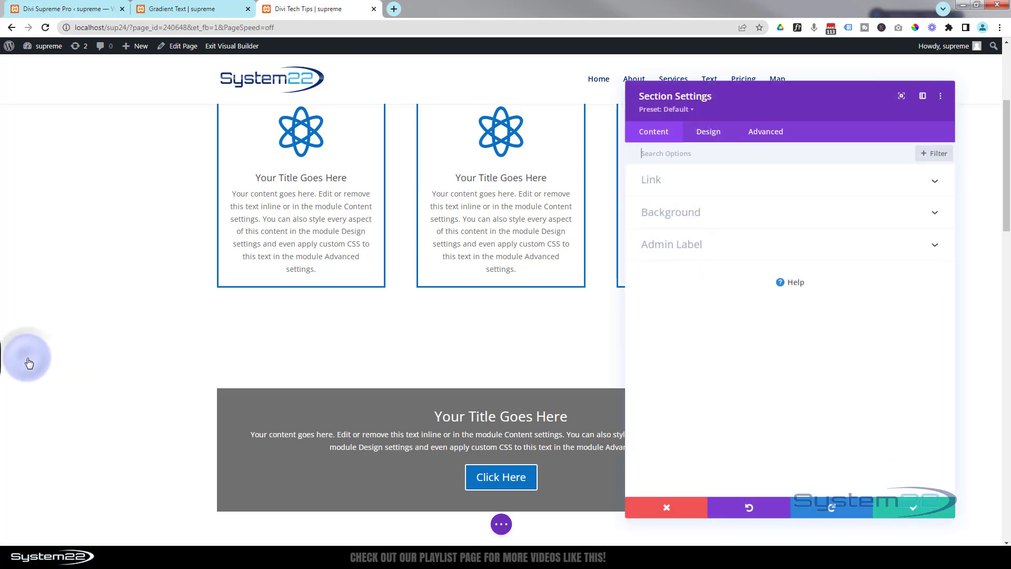
{"action": "left_click", "coordinate": [719, 212]}
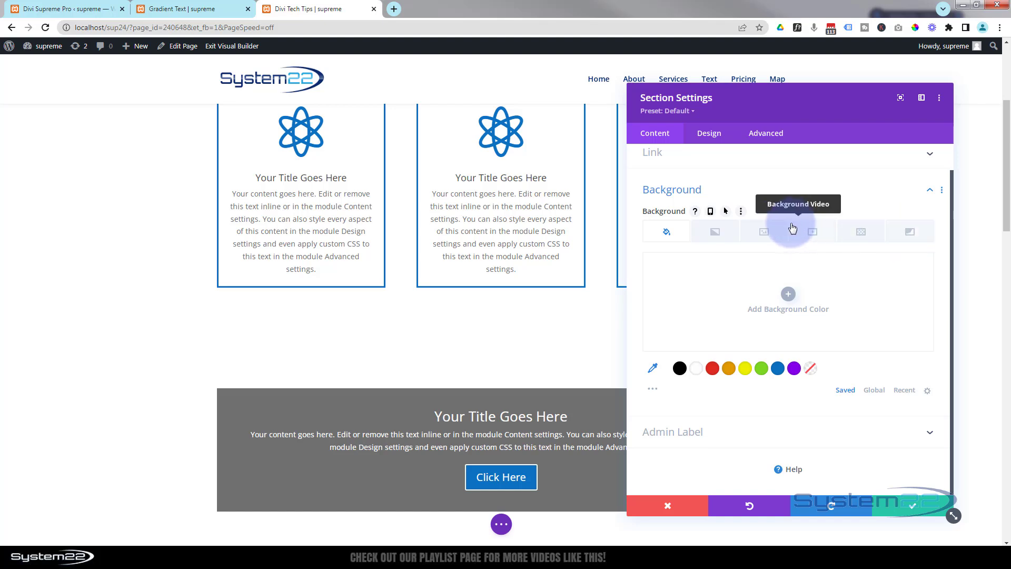
{"action": "left_click", "coordinate": [773, 233]}
{"action": "left_click", "coordinate": [792, 292]}
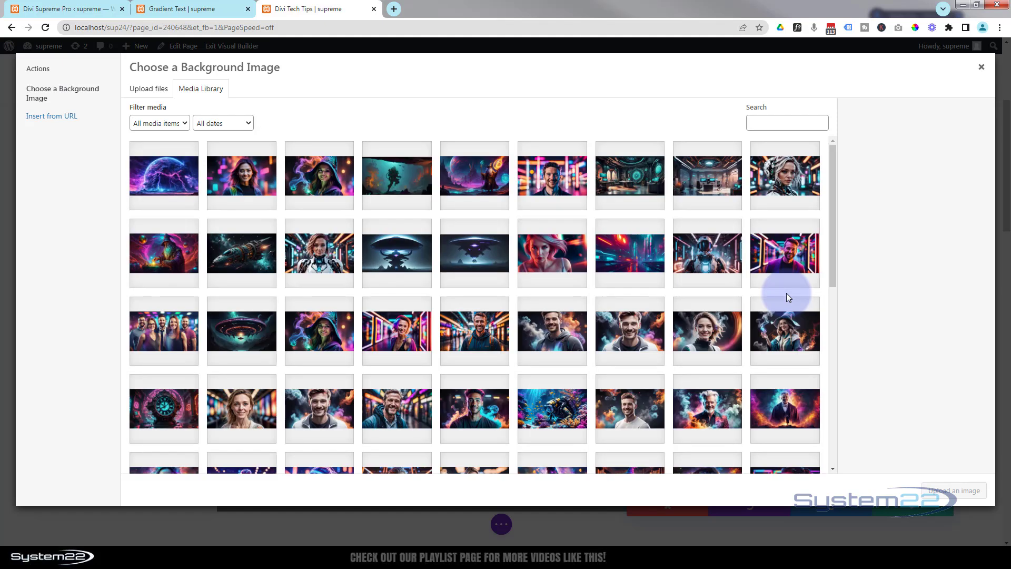
{"action": "left_click", "coordinate": [161, 179]}
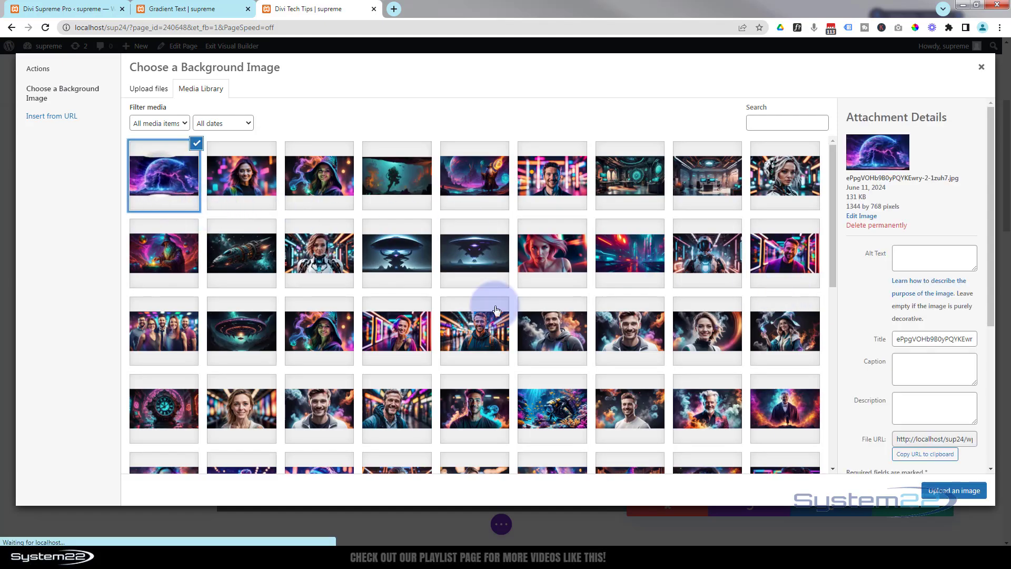
{"action": "left_click", "coordinate": [953, 493]}
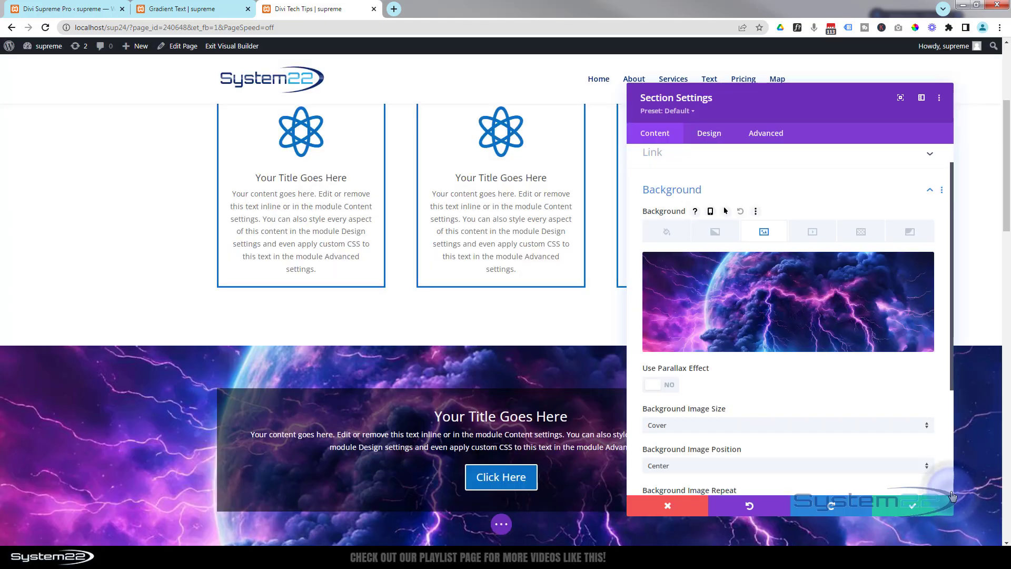
Turn on the parallax effect for the section's background image
{"action": "scroll", "coordinate": [34, 244], "scroll_direction": "down", "scroll_amount": 2}
{"action": "scroll", "coordinate": [78, 260], "scroll_direction": "down", "scroll_amount": 2}
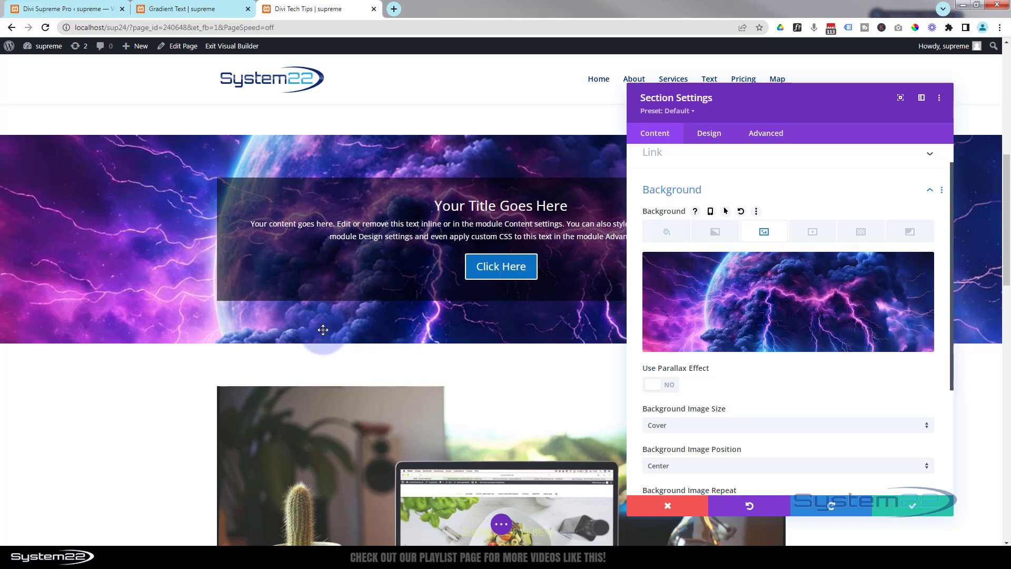
{"action": "left_click_drag", "start_coordinate": [782, 114], "coordinate": [899, 98]}
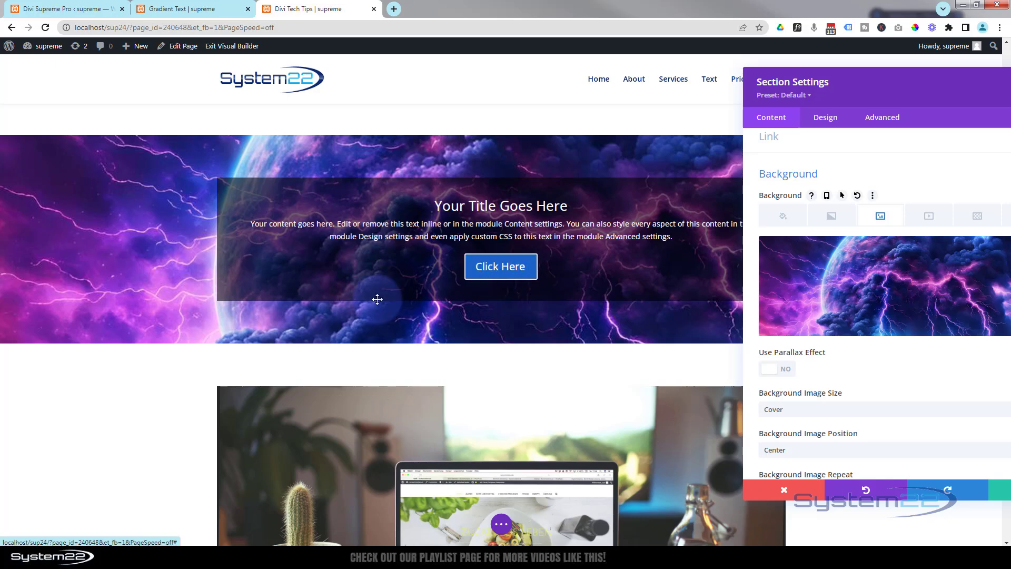
{"action": "scroll", "coordinate": [104, 320], "scroll_direction": "up", "scroll_amount": 2}
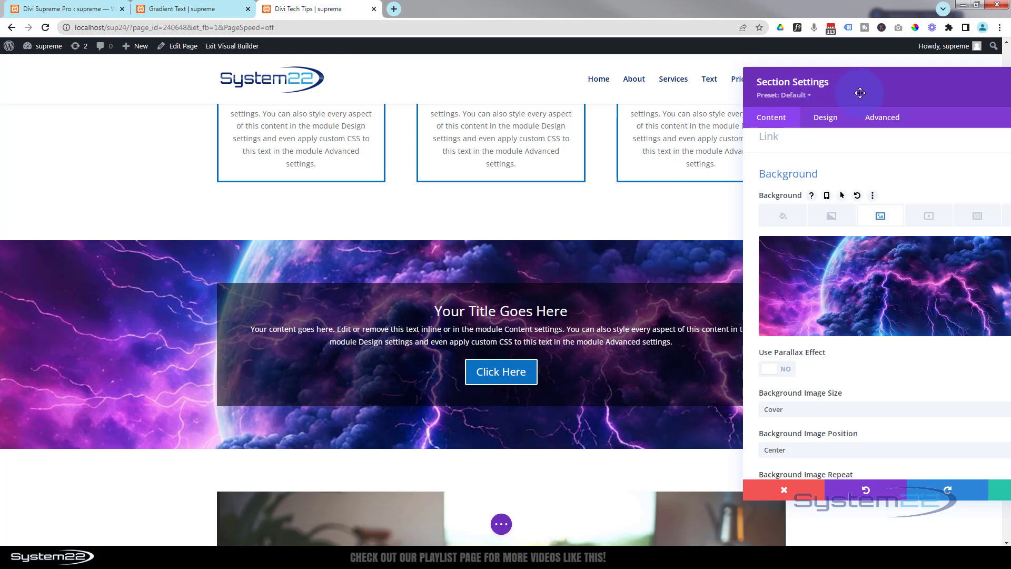
{"action": "left_click_drag", "start_coordinate": [858, 95], "coordinate": [727, 91]}
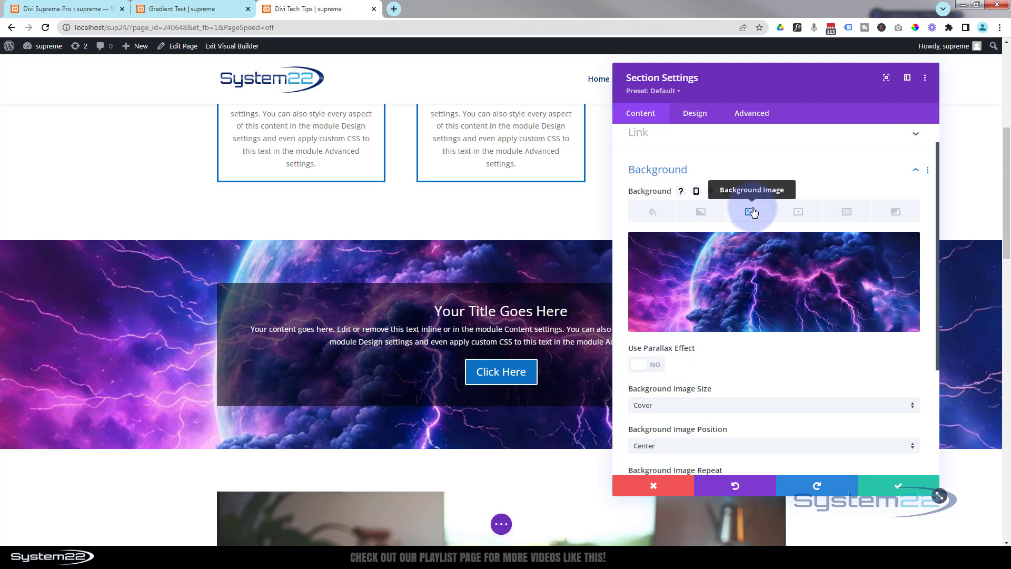
{"action": "left_click", "coordinate": [658, 367]}
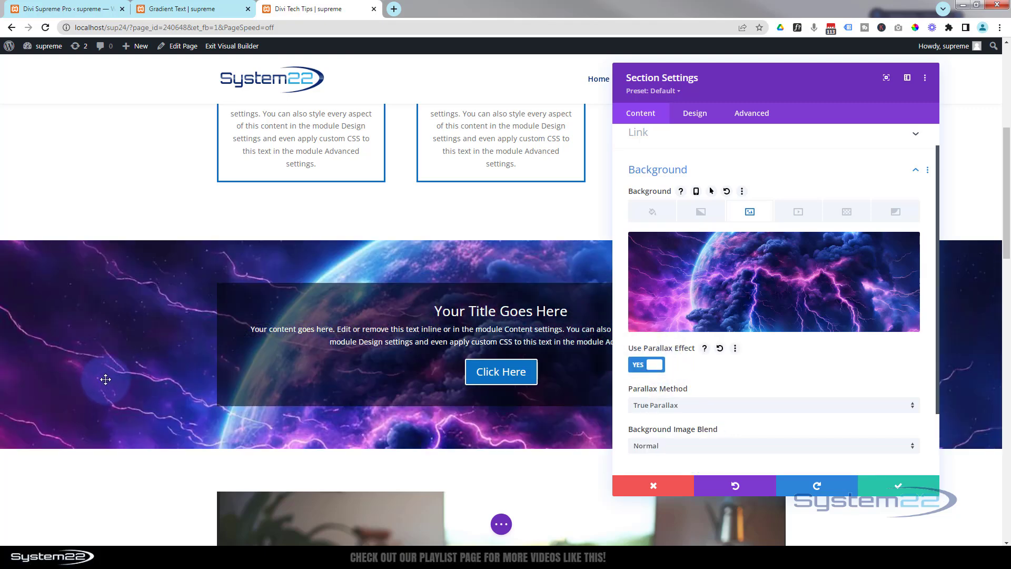
Examine how the section's lightning background moves with the True Parallax method as the page passes above and below it
{"action": "scroll", "coordinate": [106, 379], "scroll_direction": "down", "scroll_amount": 5}
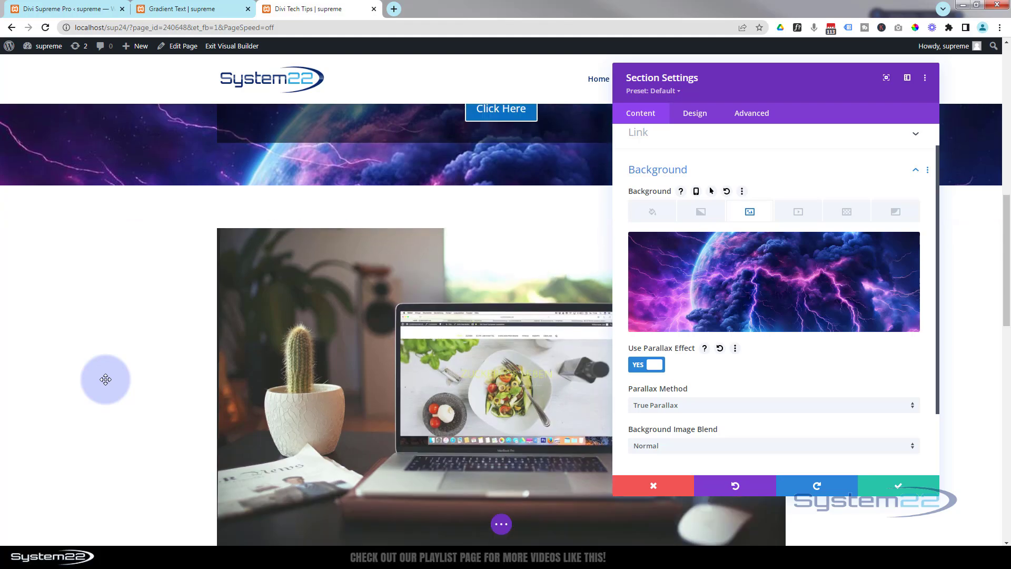
{"action": "scroll", "coordinate": [106, 379], "scroll_direction": "up", "scroll_amount": 9}
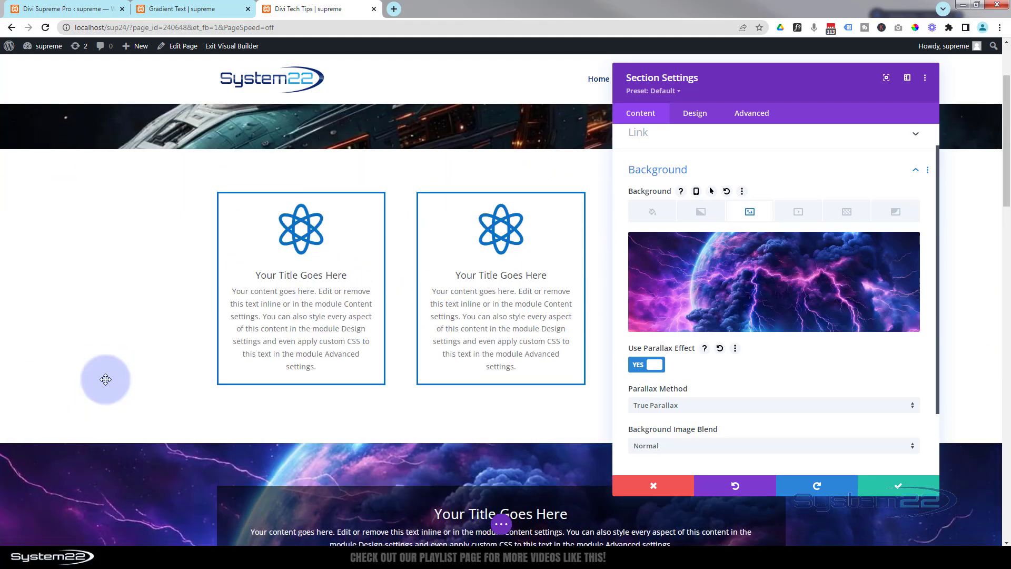
{"action": "scroll", "coordinate": [106, 379], "scroll_direction": "down", "scroll_amount": 6}
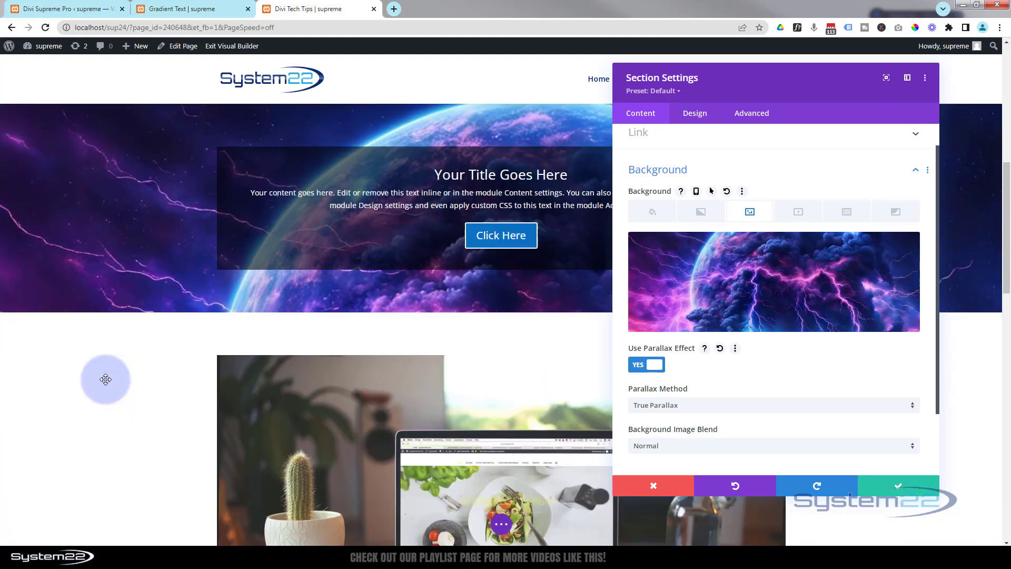
{"action": "scroll", "coordinate": [106, 379], "scroll_direction": "down", "scroll_amount": 2}
{"action": "scroll", "coordinate": [106, 380], "scroll_direction": "up", "scroll_amount": 4}
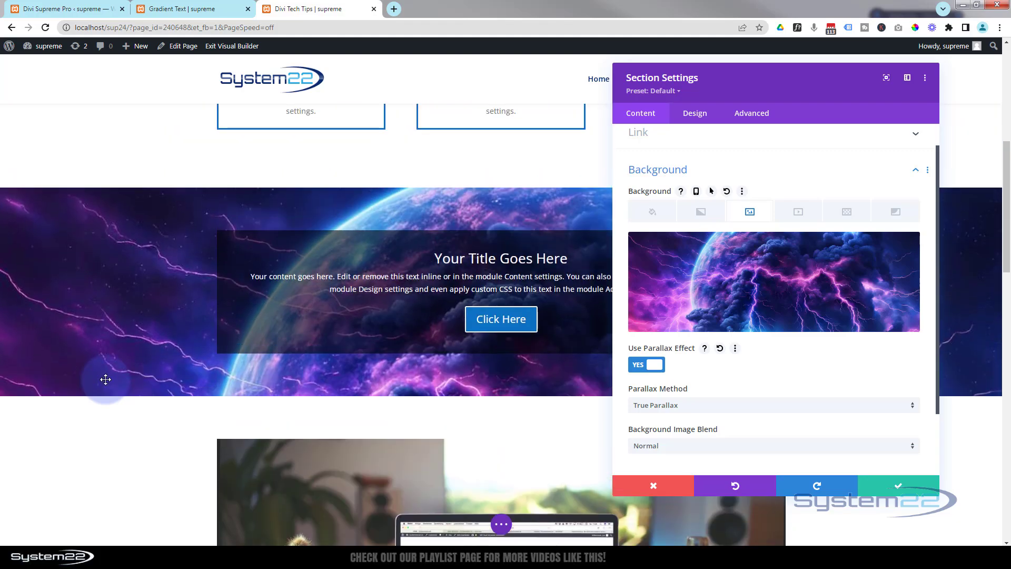
{"action": "scroll", "coordinate": [106, 379], "scroll_direction": "up", "scroll_amount": 4}
{"action": "scroll", "coordinate": [106, 379], "scroll_direction": "down", "scroll_amount": 4}
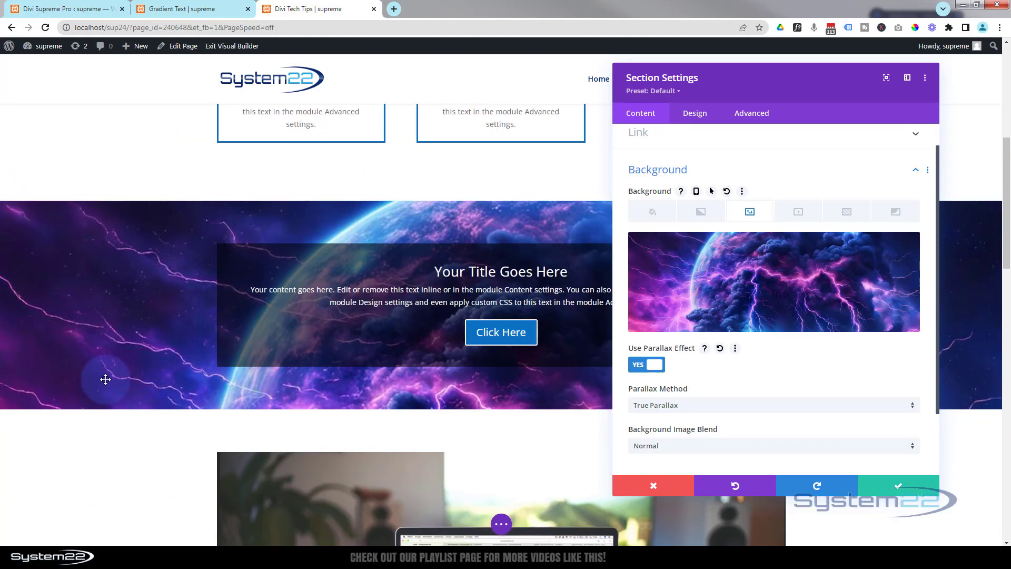
{"action": "scroll", "coordinate": [106, 379], "scroll_direction": "down", "scroll_amount": 3}
{"action": "scroll", "coordinate": [106, 379], "scroll_direction": "up", "scroll_amount": 2}
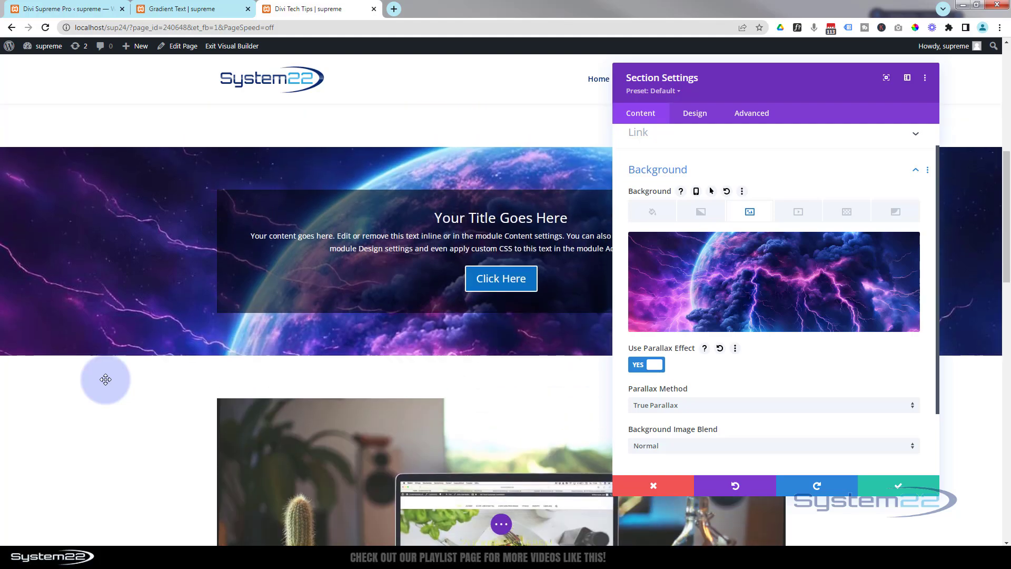
{"action": "scroll", "coordinate": [106, 379], "scroll_direction": "up", "scroll_amount": 5}
{"action": "scroll", "coordinate": [105, 380], "scroll_direction": "down", "scroll_amount": 2}
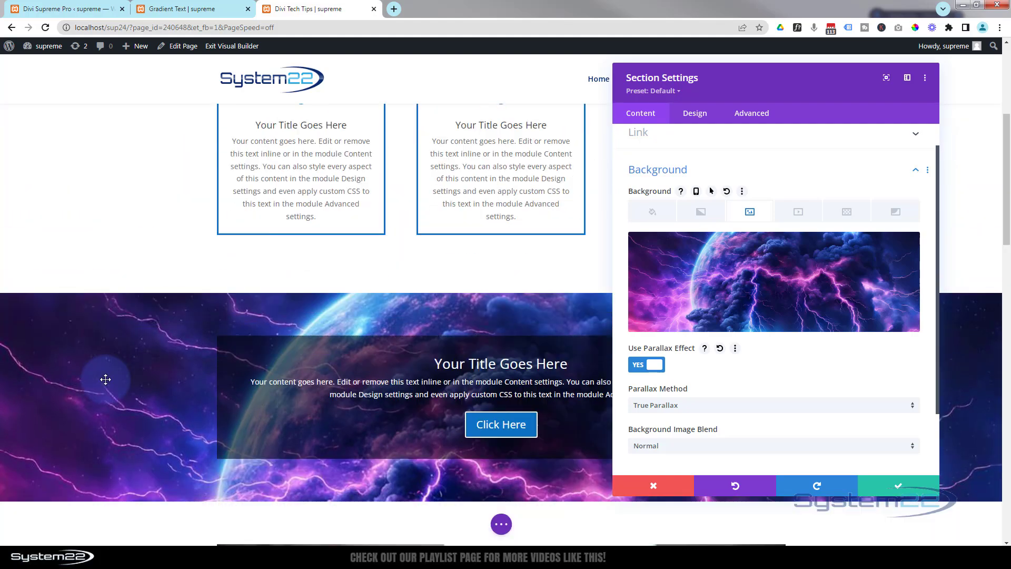
{"action": "scroll", "coordinate": [106, 379], "scroll_direction": "down", "scroll_amount": 3}
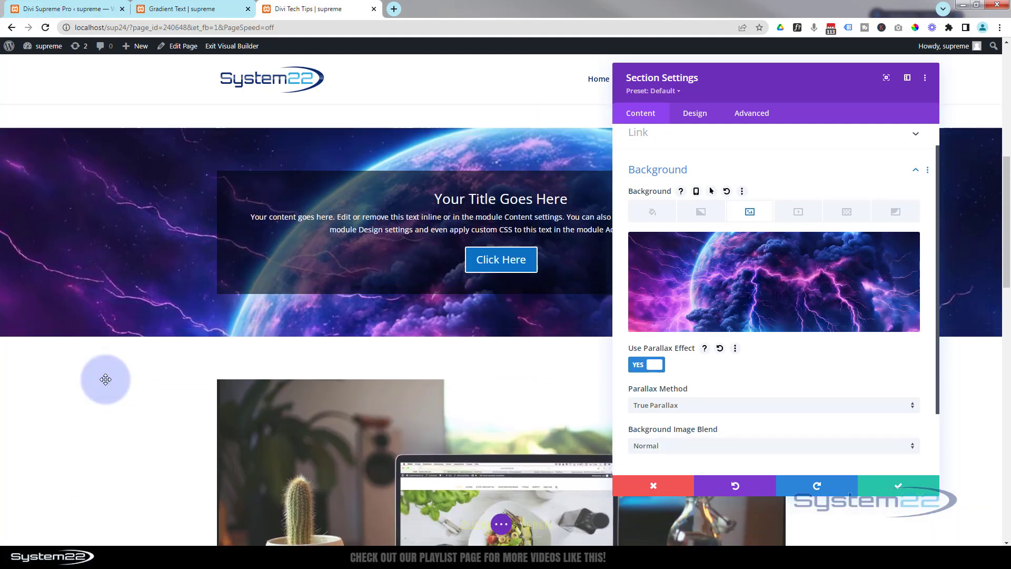
{"action": "scroll", "coordinate": [106, 379], "scroll_direction": "up", "scroll_amount": 1}
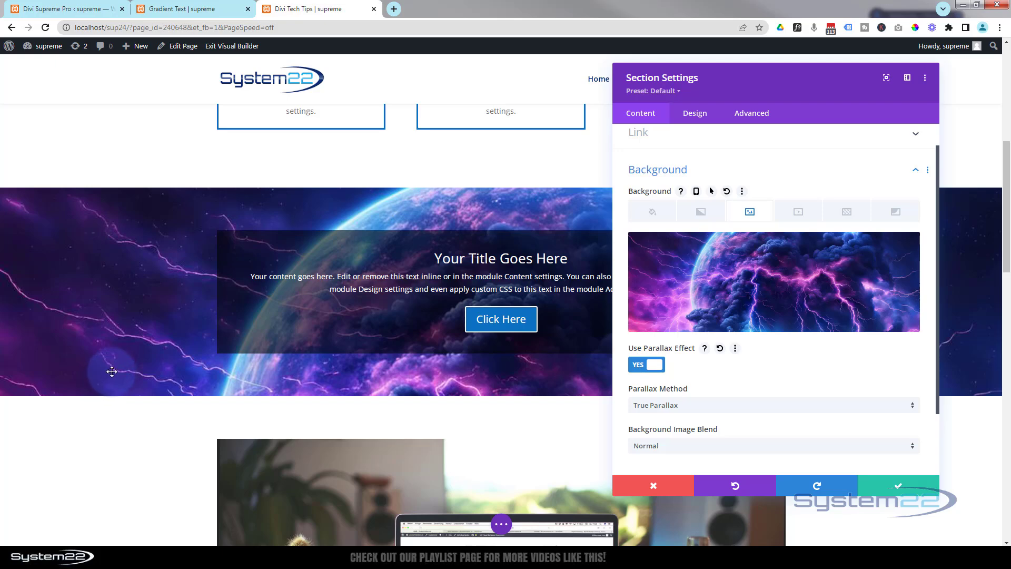
Set the parallax method of the section's background image to CSS
{"action": "left_click", "coordinate": [710, 410]}
{"action": "left_click", "coordinate": [665, 432]}
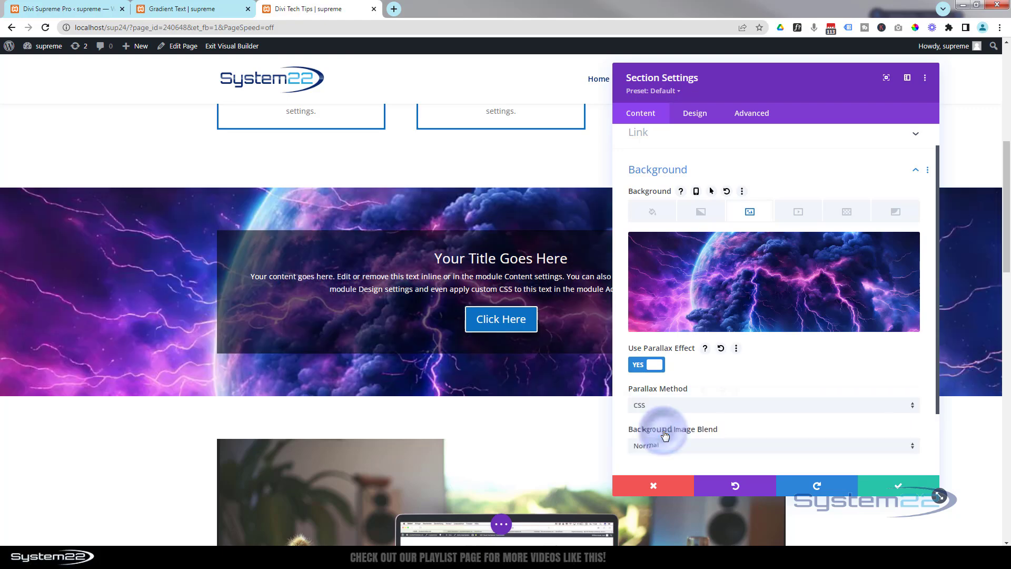
{"action": "left_click", "coordinate": [153, 290]}
Examine how the lightning background behaves behind the call-to-action with the CSS parallax method as the page moves
{"action": "scroll", "coordinate": [153, 289], "scroll_direction": "down", "scroll_amount": 2}
{"action": "scroll", "coordinate": [146, 294], "scroll_direction": "up", "scroll_amount": 10}
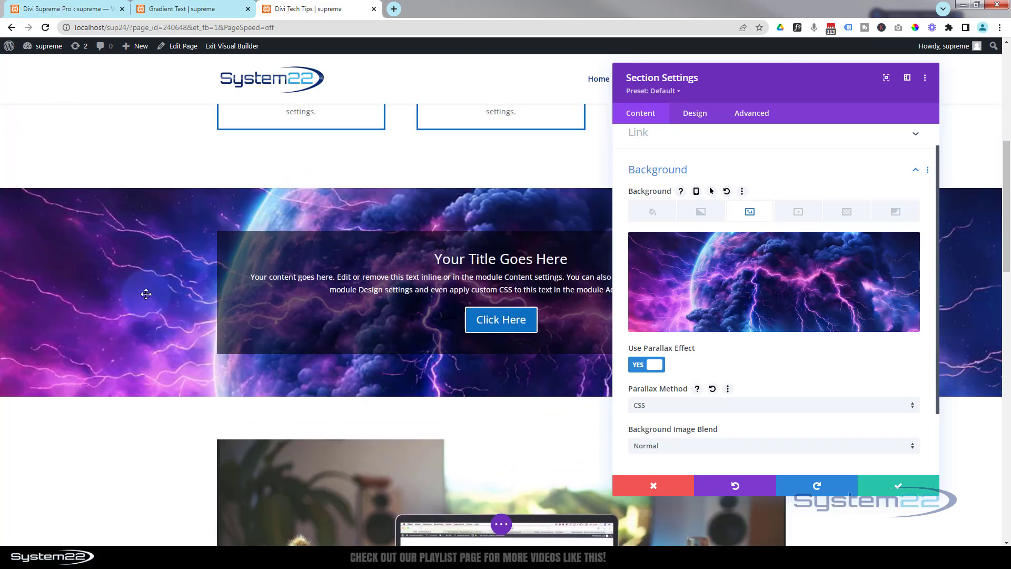
{"action": "scroll", "coordinate": [146, 294], "scroll_direction": "down", "scroll_amount": 10}
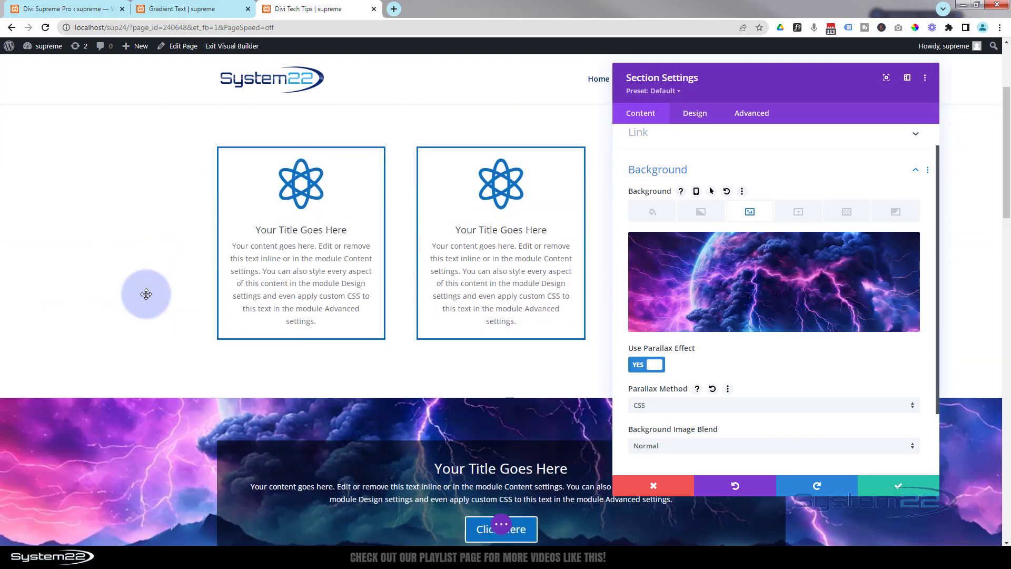
{"action": "scroll", "coordinate": [146, 294], "scroll_direction": "down", "scroll_amount": 2}
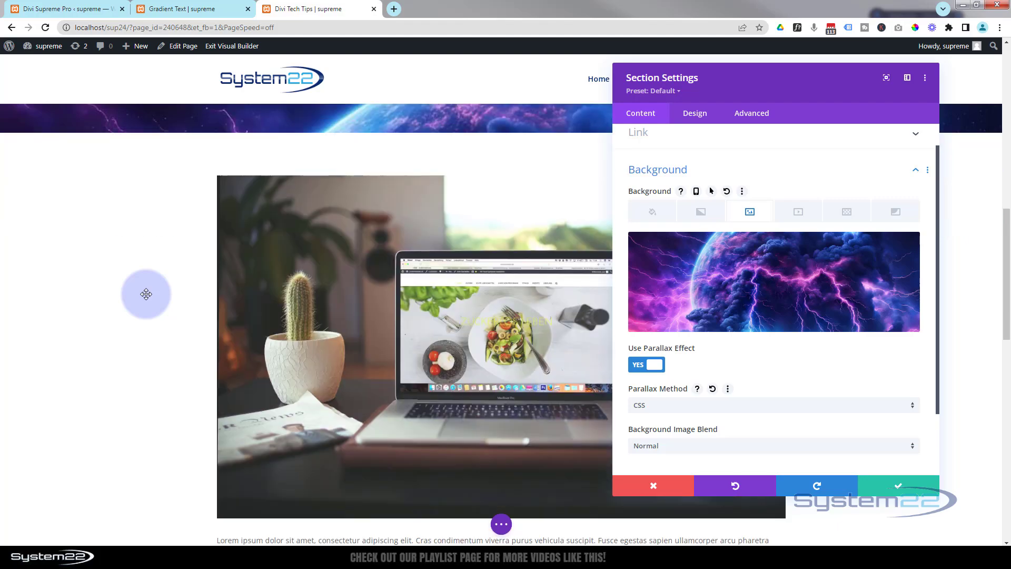
{"action": "scroll", "coordinate": [146, 294], "scroll_direction": "up", "scroll_amount": 5}
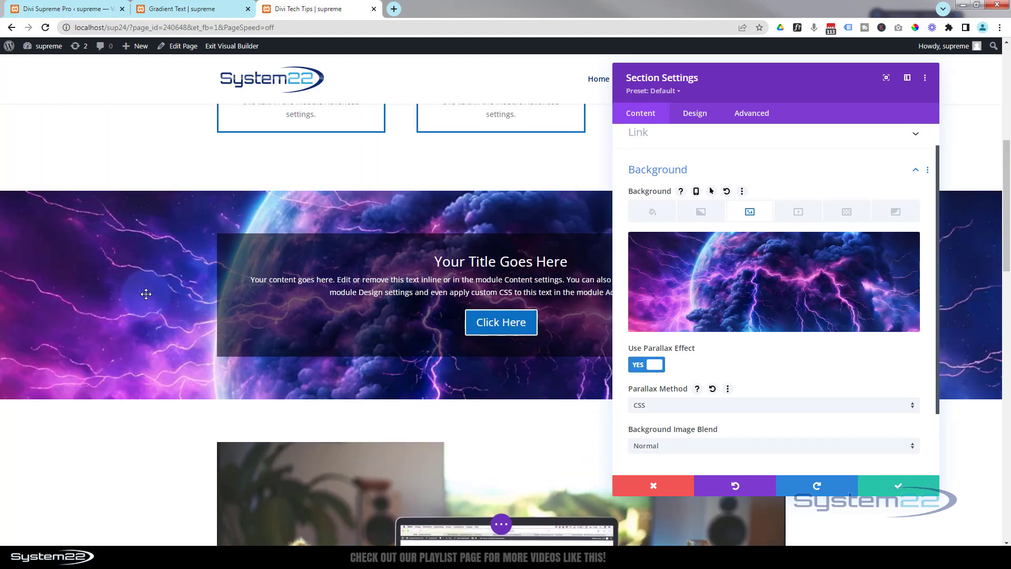
{"action": "scroll", "coordinate": [146, 294], "scroll_direction": "up", "scroll_amount": 2}
{"action": "scroll", "coordinate": [146, 294], "scroll_direction": "down", "scroll_amount": 2}
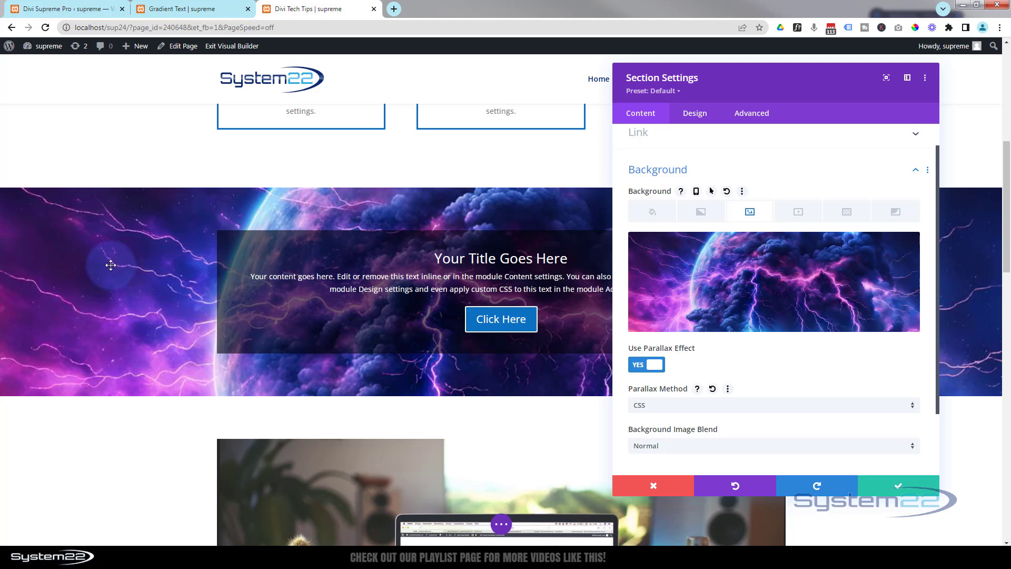
{"action": "scroll", "coordinate": [111, 316], "scroll_direction": "down", "scroll_amount": 1}
{"action": "scroll", "coordinate": [112, 324], "scroll_direction": "up", "scroll_amount": 3}
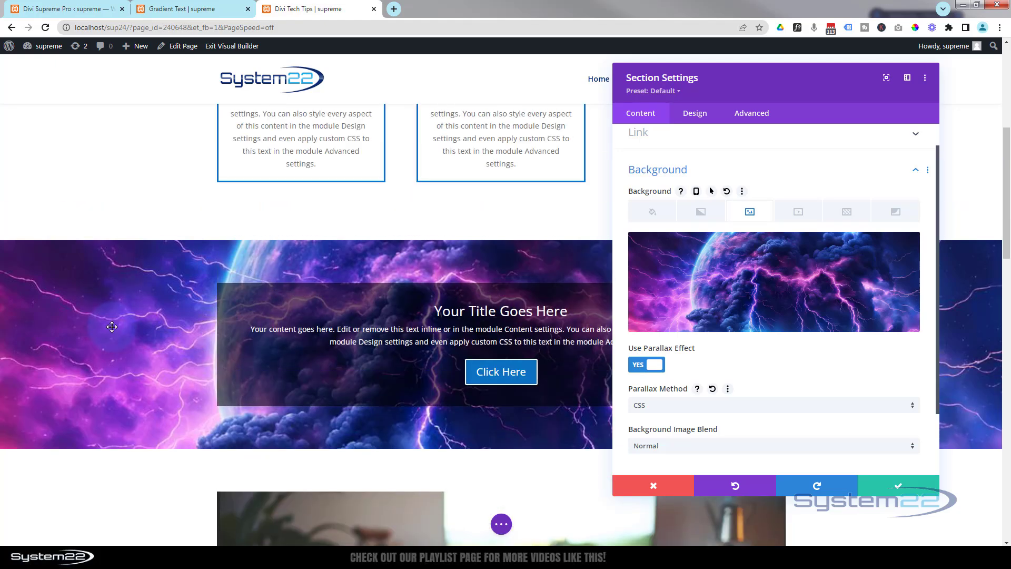
{"action": "scroll", "coordinate": [112, 327], "scroll_direction": "down", "scroll_amount": 4}
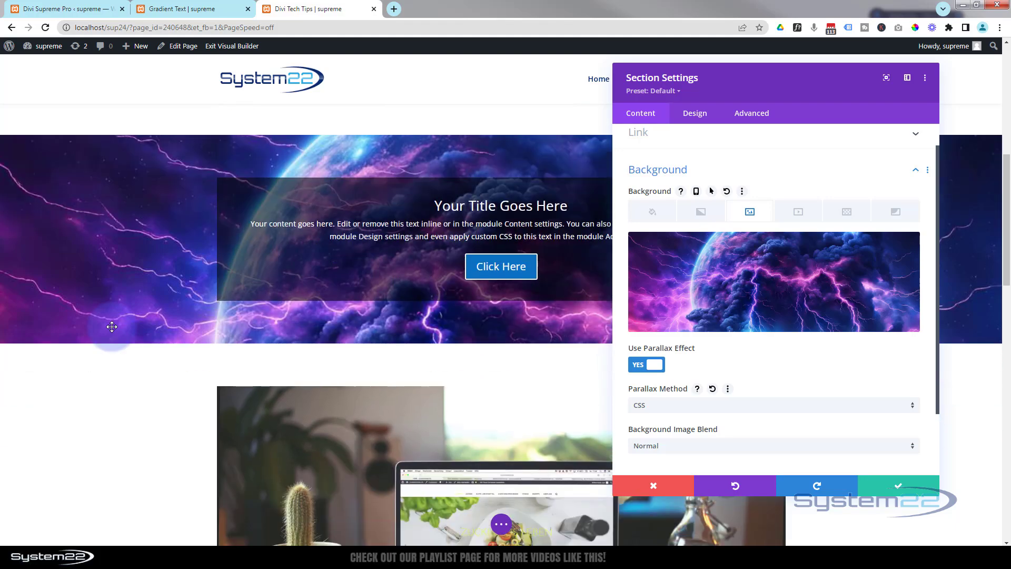
{"action": "scroll", "coordinate": [111, 326], "scroll_direction": "up", "scroll_amount": 4}
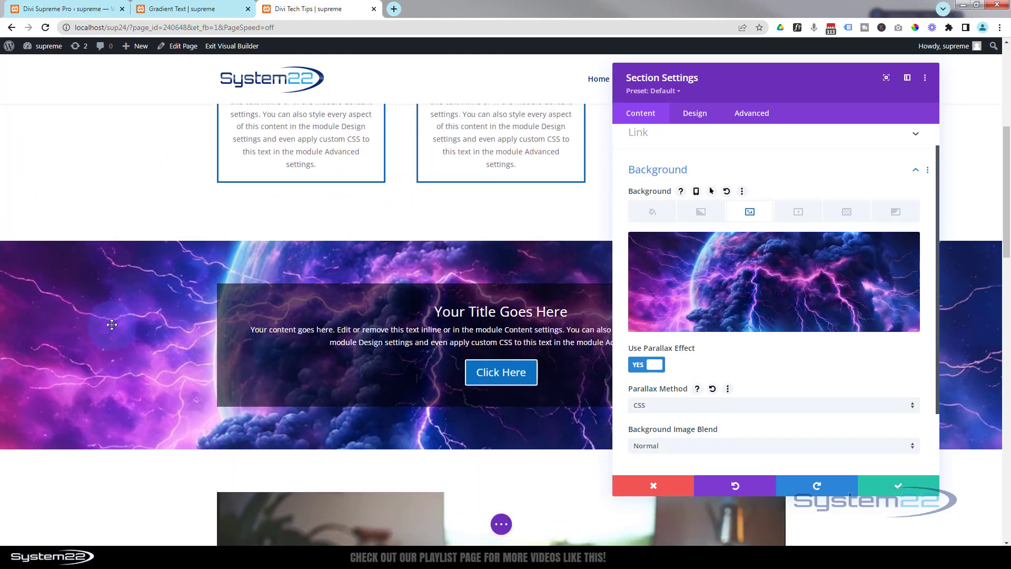
{"action": "scroll", "coordinate": [112, 324], "scroll_direction": "down", "scroll_amount": 2}
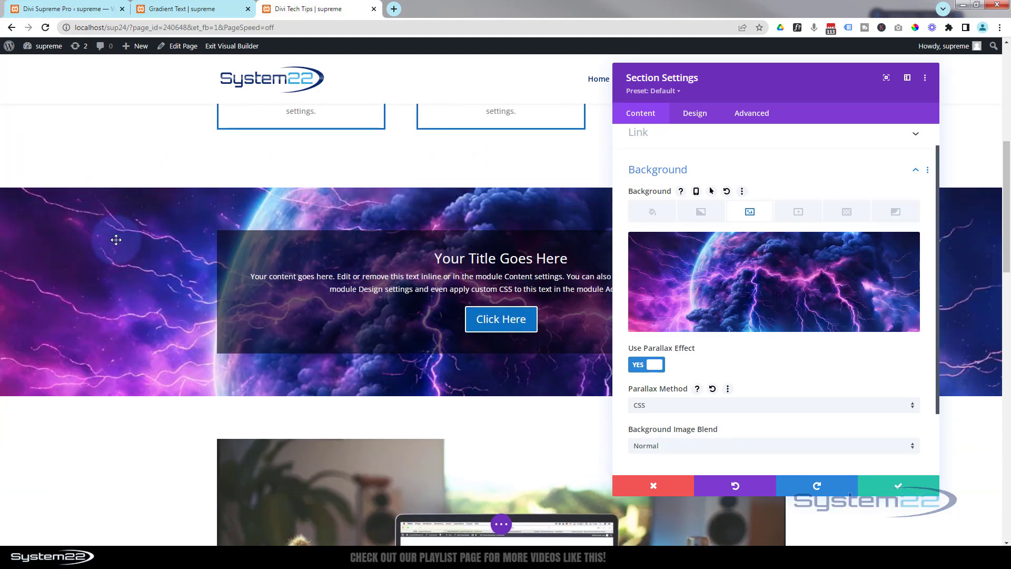
{"action": "scroll", "coordinate": [130, 343], "scroll_direction": "down", "scroll_amount": 2}
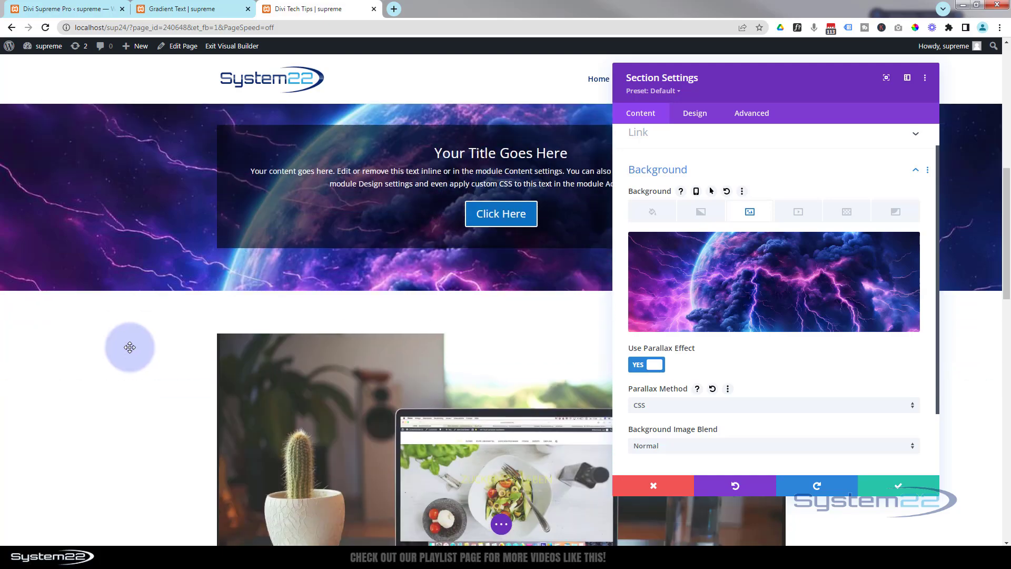
{"action": "scroll", "coordinate": [129, 345], "scroll_direction": "up", "scroll_amount": 2}
{"action": "scroll", "coordinate": [129, 347], "scroll_direction": "up", "scroll_amount": 5}
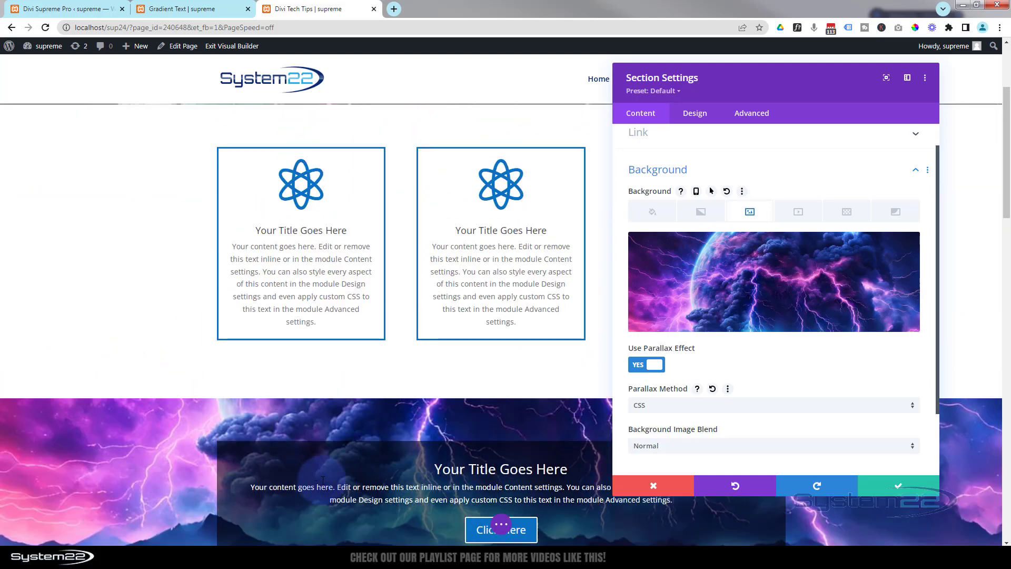
{"action": "scroll", "coordinate": [121, 422], "scroll_direction": "down", "scroll_amount": 5}
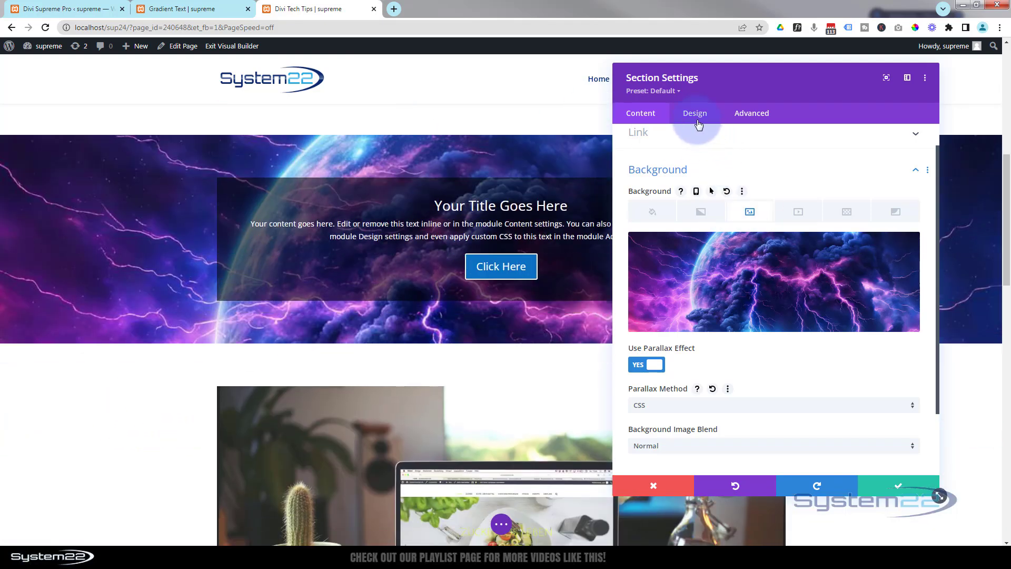
Set the section's minimum height to 70vh in its sizing settings
{"action": "left_click", "coordinate": [695, 114]}
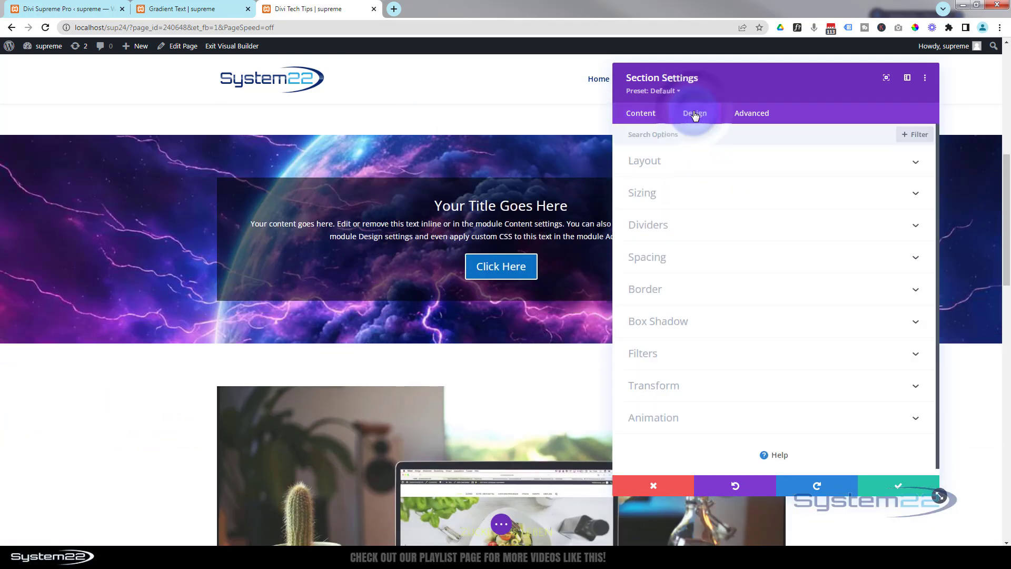
{"action": "left_click", "coordinate": [710, 193]}
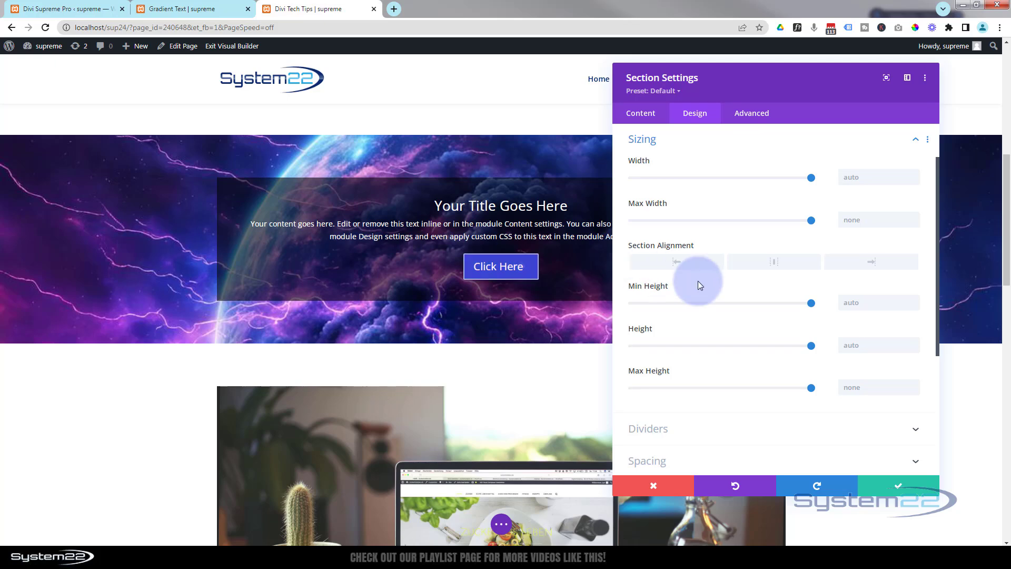
{"action": "left_click", "coordinate": [842, 301]}
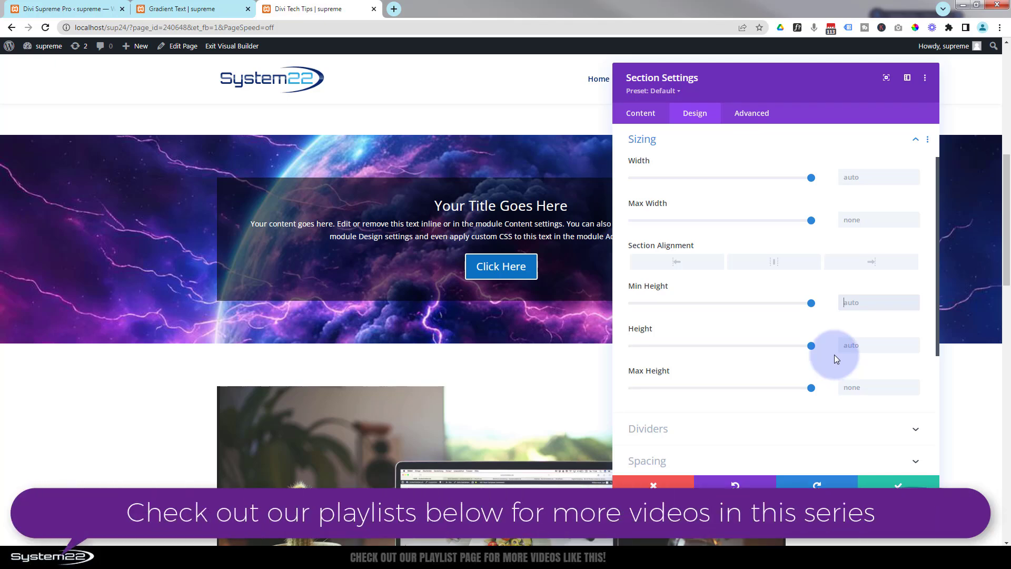
{"action": "type", "text": "70"}
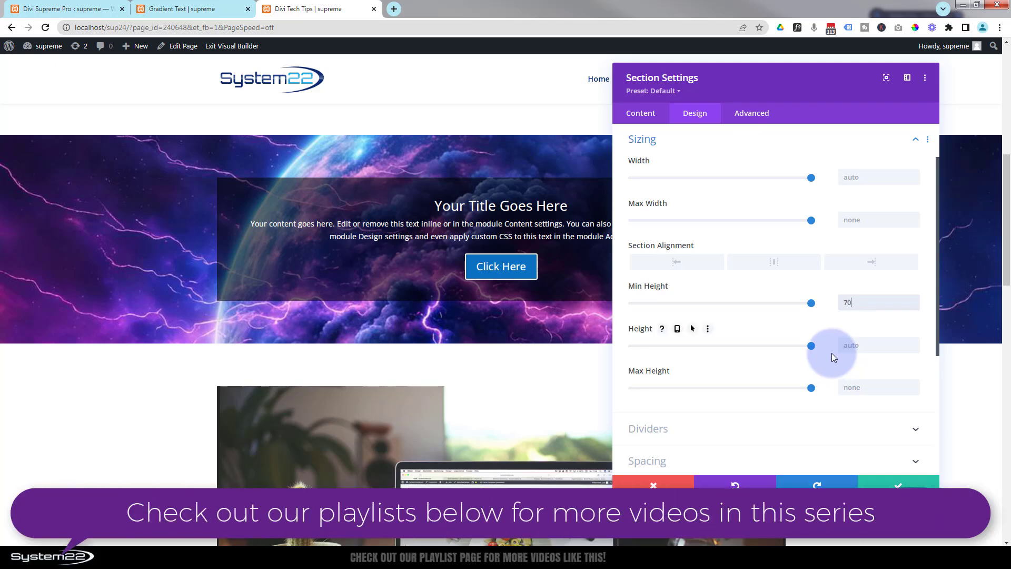
{"action": "type", "text": "vh"}
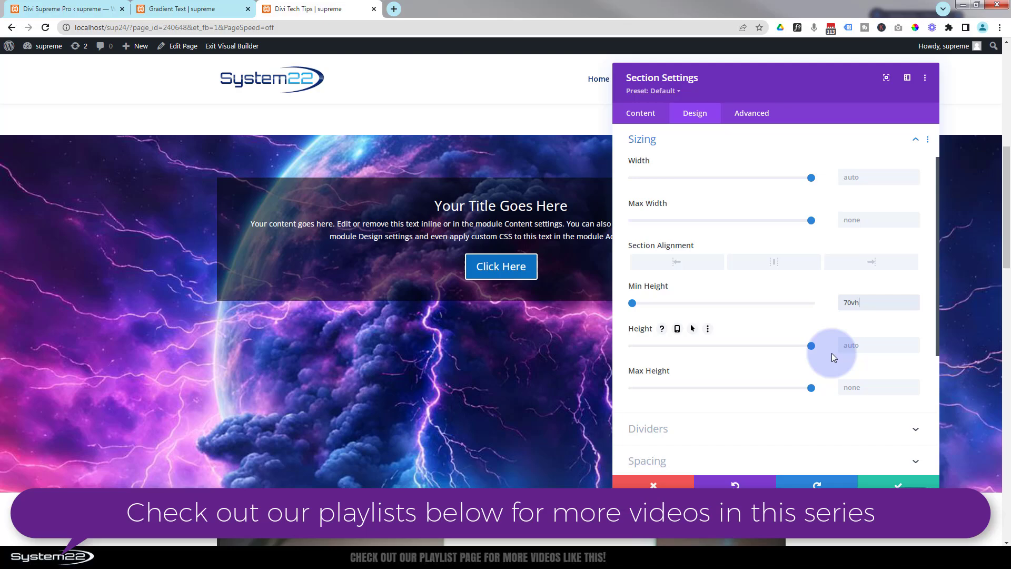
Review the parallax background across the taller section, and save the section settings
{"action": "scroll", "coordinate": [137, 369], "scroll_direction": "down", "scroll_amount": 3}
{"action": "scroll", "coordinate": [137, 368], "scroll_direction": "up", "scroll_amount": 4}
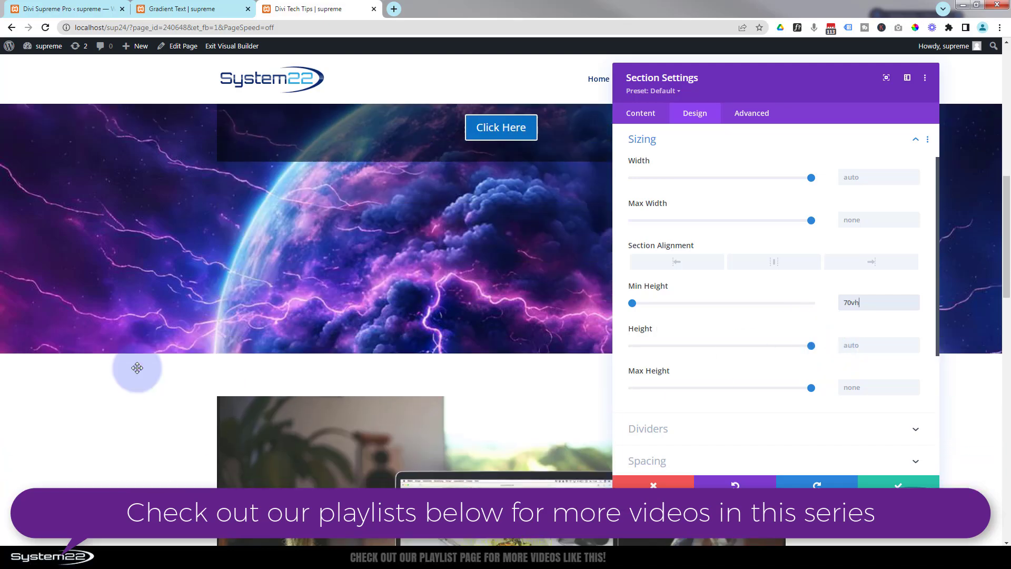
{"action": "scroll", "coordinate": [136, 368], "scroll_direction": "up", "scroll_amount": 5}
{"action": "scroll", "coordinate": [137, 368], "scroll_direction": "down", "scroll_amount": 6}
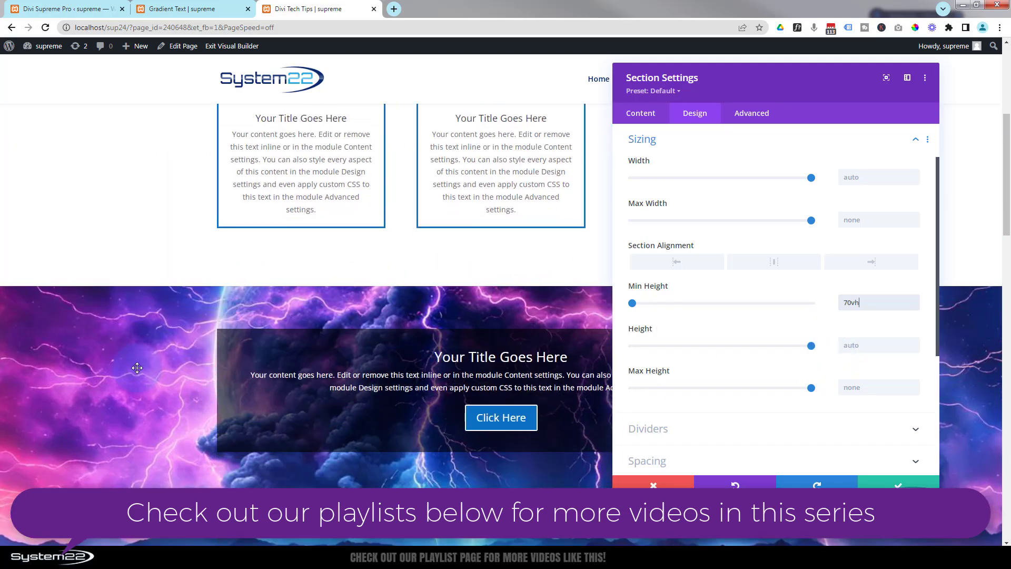
{"action": "scroll", "coordinate": [137, 369], "scroll_direction": "up", "scroll_amount": 1}
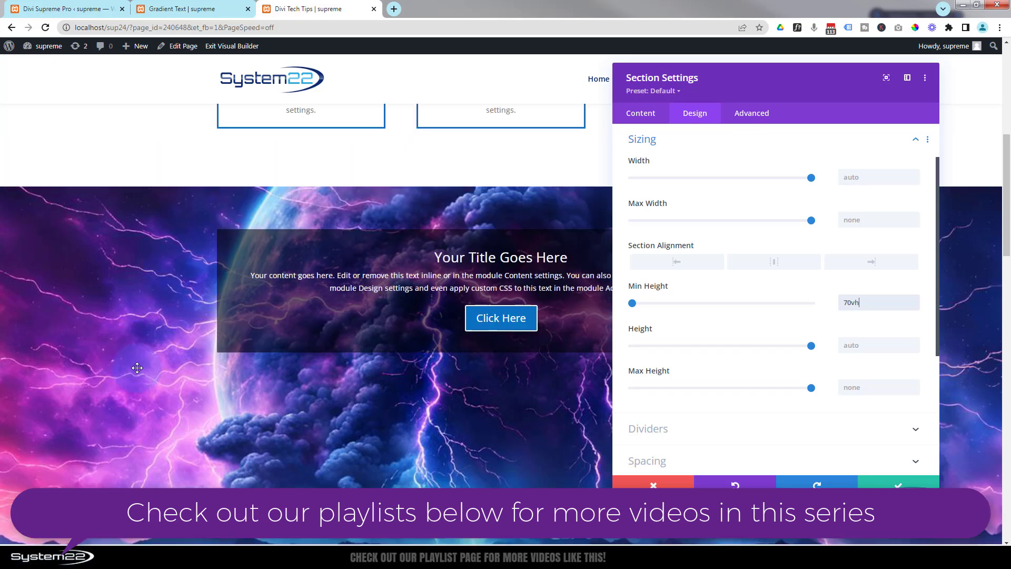
{"action": "scroll", "coordinate": [137, 368], "scroll_direction": "down", "scroll_amount": 2}
{"action": "scroll", "coordinate": [137, 368], "scroll_direction": "up", "scroll_amount": 2}
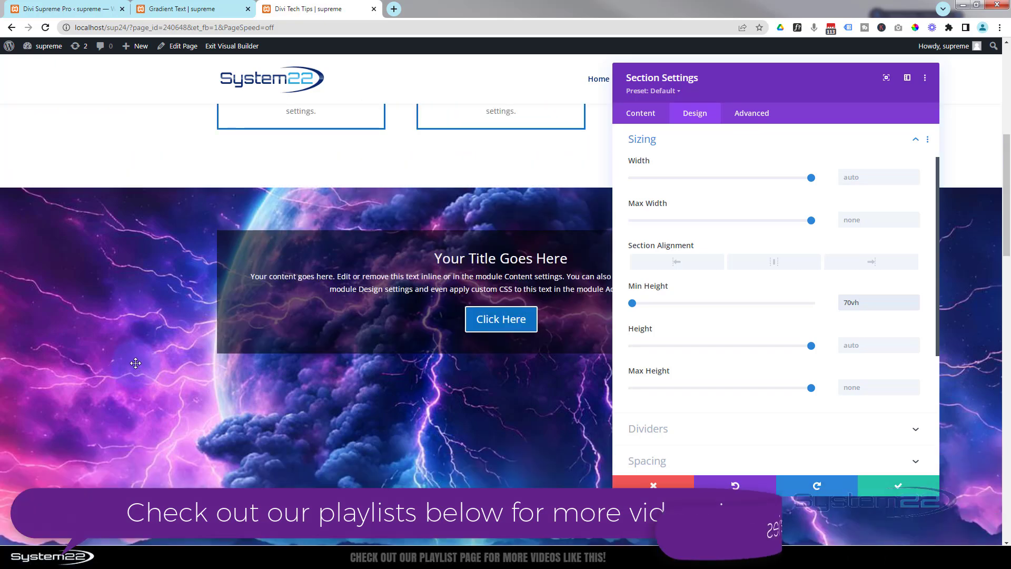
{"action": "scroll", "coordinate": [137, 368], "scroll_direction": "down", "scroll_amount": 1}
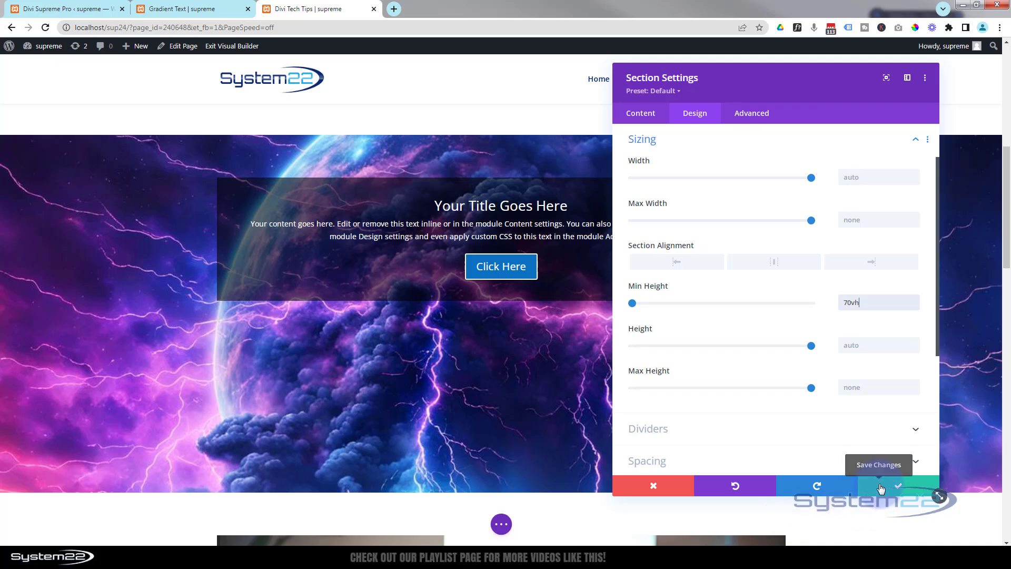
{"action": "left_click", "coordinate": [879, 487]}
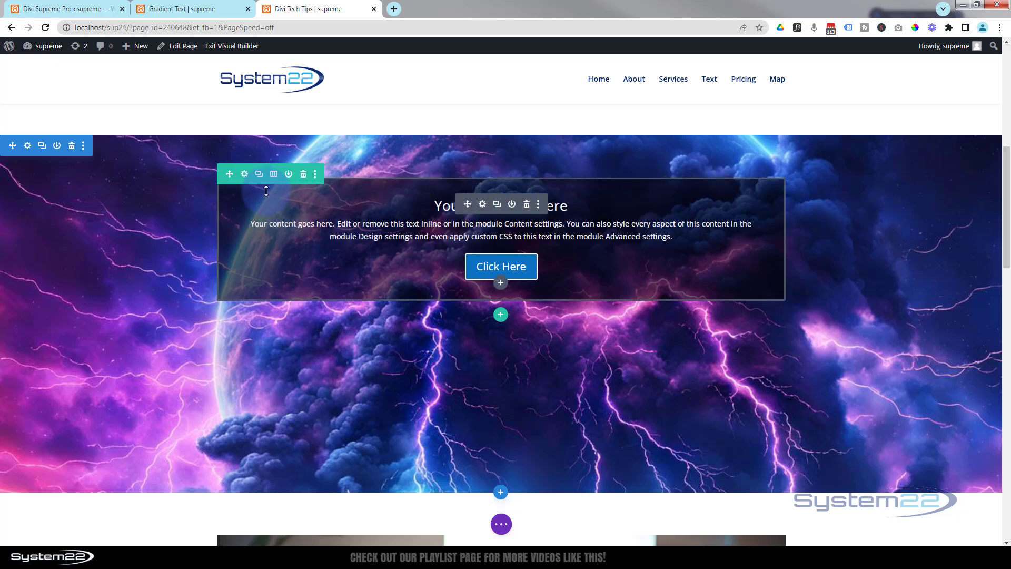
Set the call-to-action row's top padding to 16vh in its spacing settings
{"action": "left_click", "coordinate": [244, 175]}
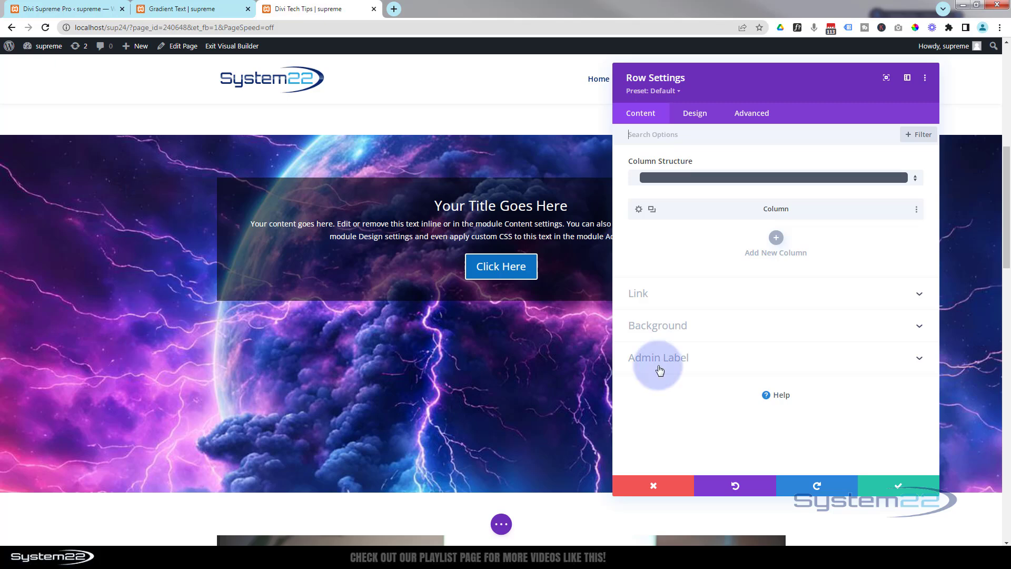
{"action": "left_click", "coordinate": [668, 141]}
{"action": "left_click", "coordinate": [700, 113]}
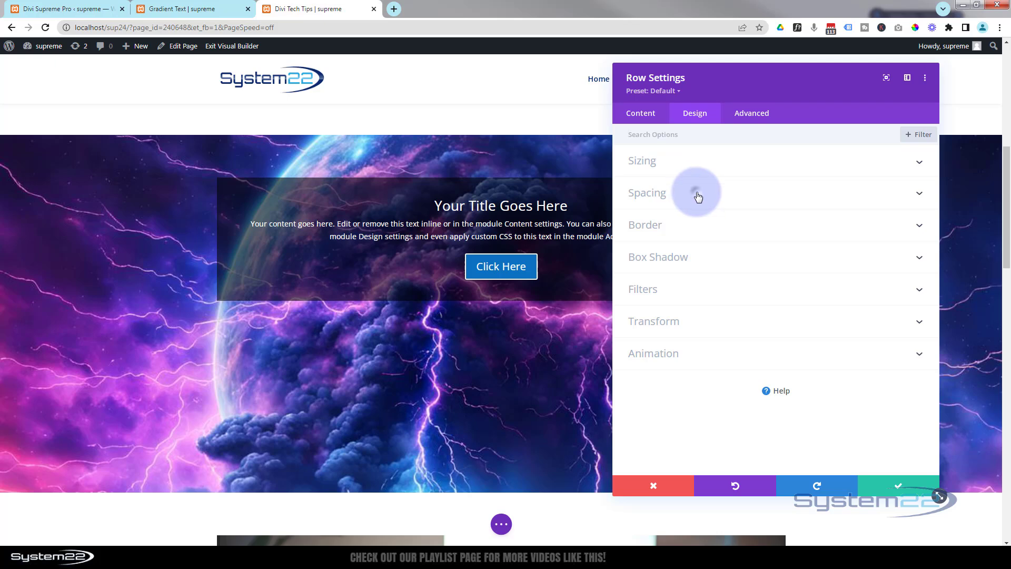
{"action": "left_click", "coordinate": [696, 191]}
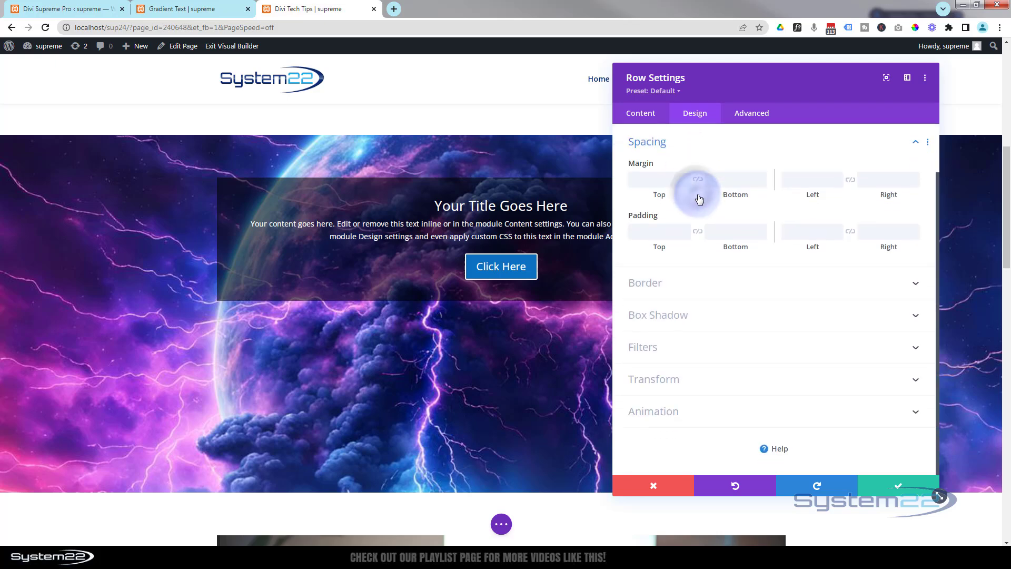
{"action": "left_click", "coordinate": [648, 235]}
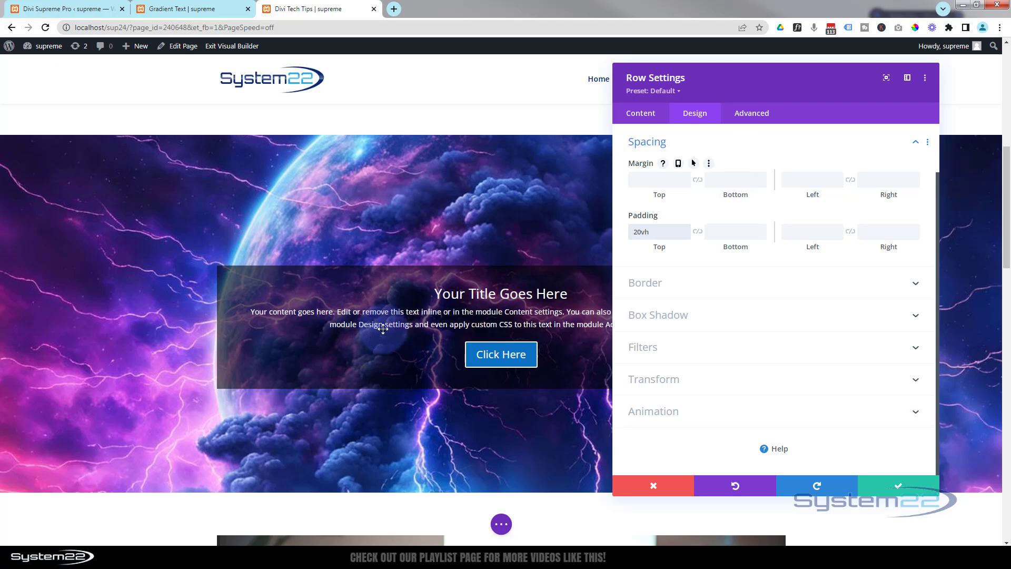
{"action": "left_click", "coordinate": [686, 235]}
{"action": "left_click", "coordinate": [685, 235]}
{"action": "left_click", "coordinate": [685, 235]}
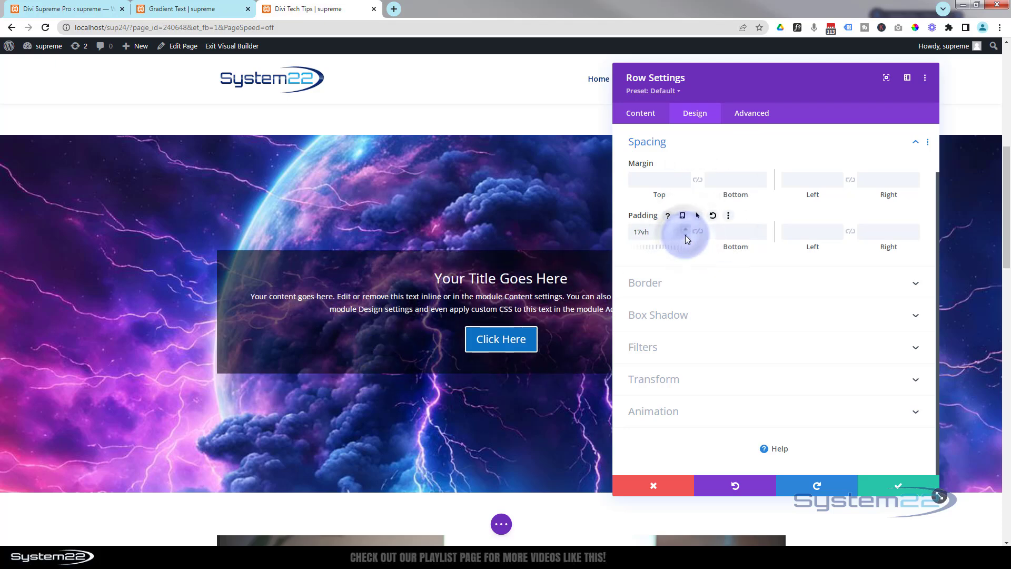
{"action": "left_click", "coordinate": [685, 235]}
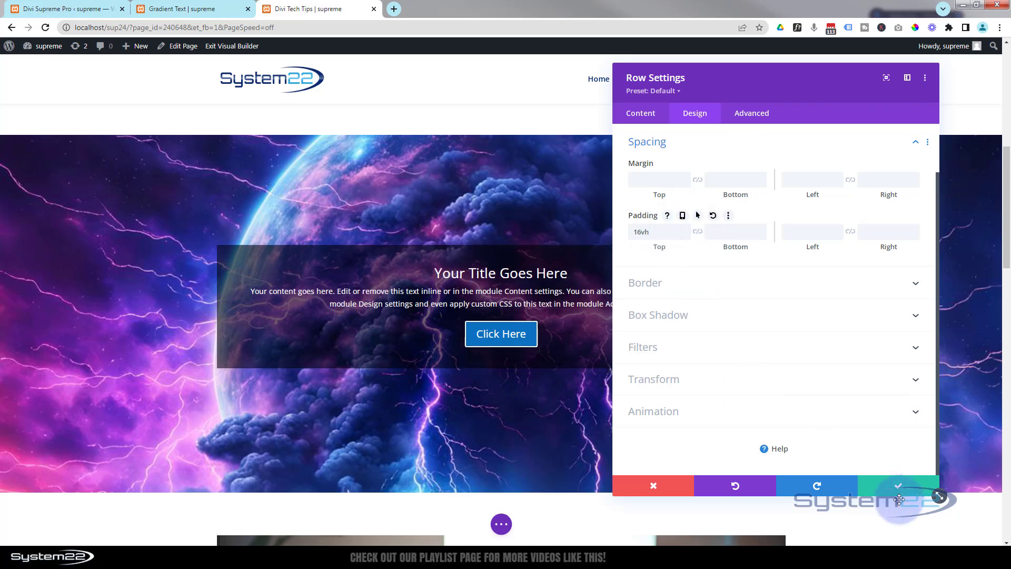
Enable the Scaling Up and Down scroll transform effect for the call-to-action row
{"action": "left_click_drag", "start_coordinate": [688, 79], "coordinate": [807, 85]}
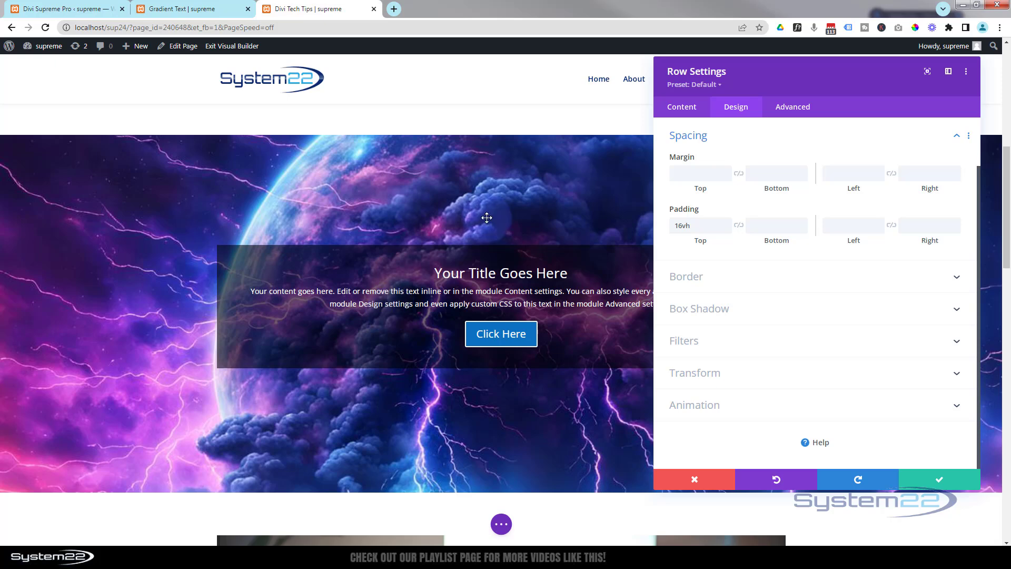
{"action": "left_click", "coordinate": [802, 108]}
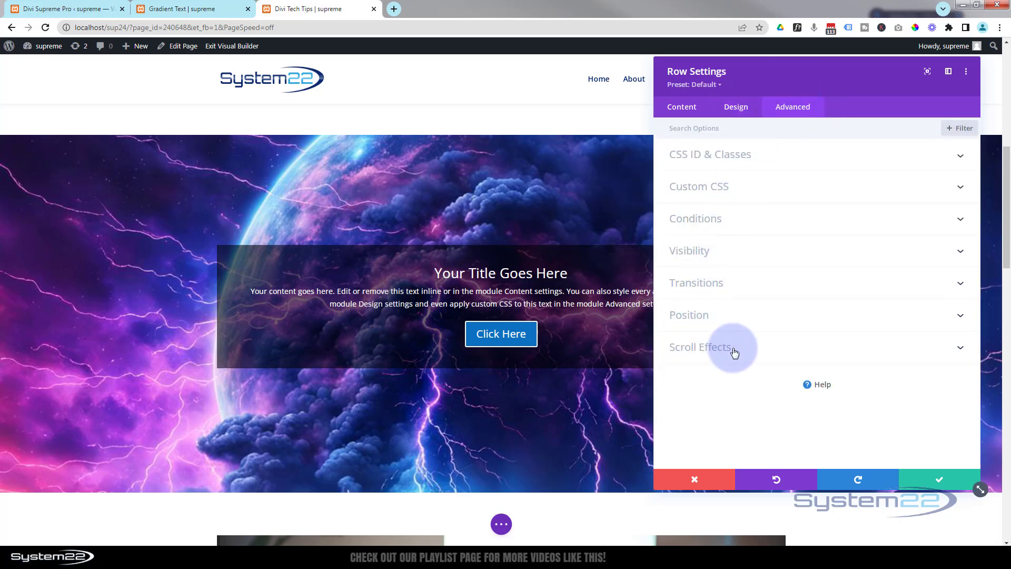
{"action": "left_click", "coordinate": [754, 352]}
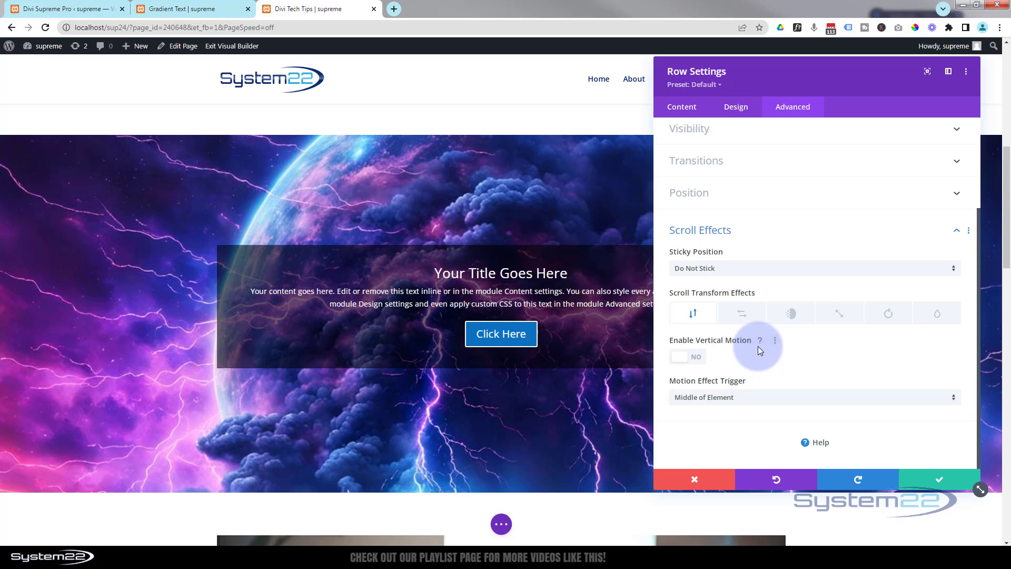
{"action": "left_click", "coordinate": [840, 315]}
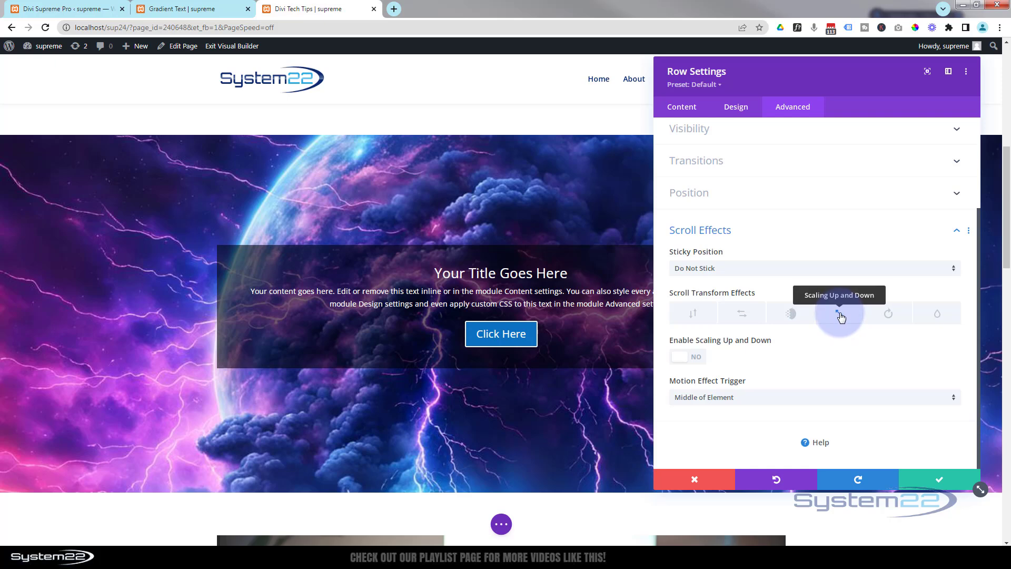
{"action": "left_click", "coordinate": [693, 358]}
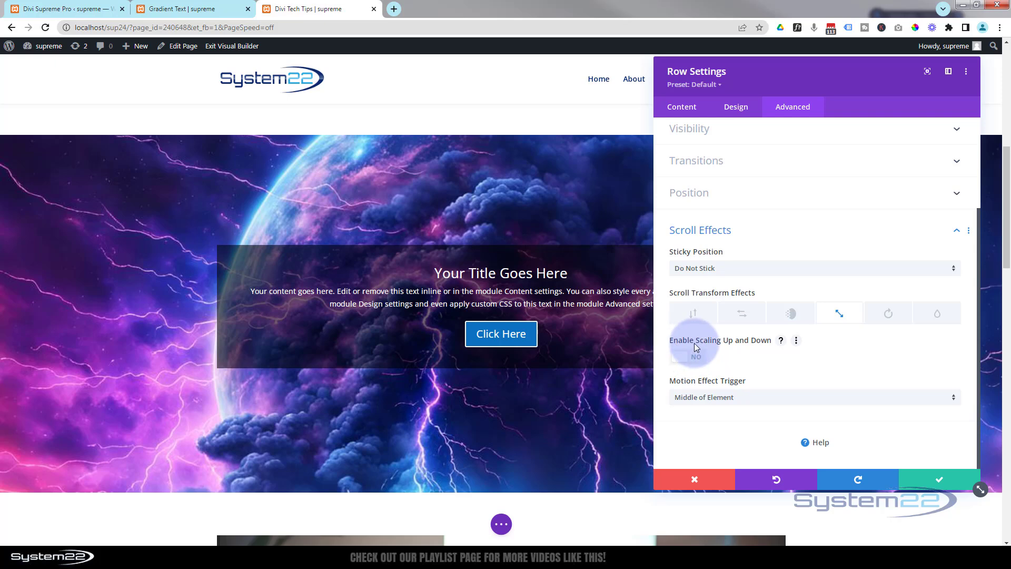
{"action": "left_click", "coordinate": [692, 358]}
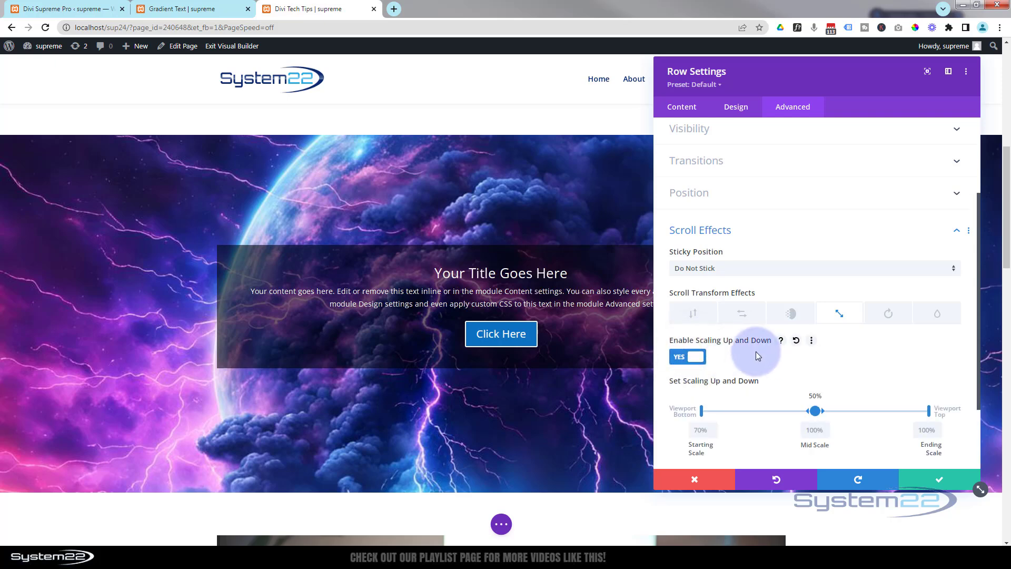
Set both the starting scale and the ending scale of the row's scaling effect to 0%
{"action": "scroll", "coordinate": [757, 351], "scroll_direction": "down", "scroll_amount": 1}
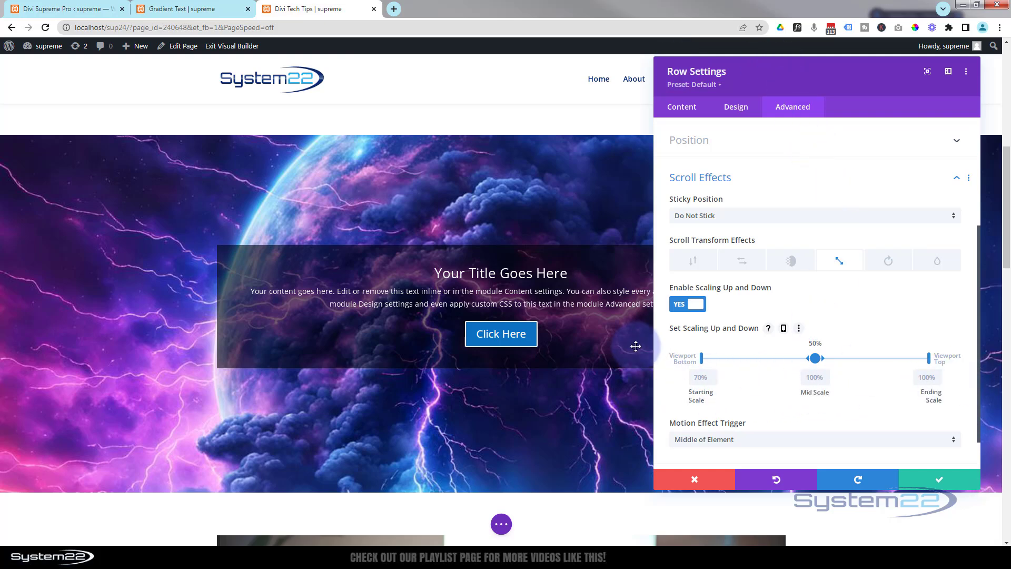
{"action": "scroll", "coordinate": [636, 346], "scroll_direction": "down", "scroll_amount": 3}
{"action": "scroll", "coordinate": [636, 346], "scroll_direction": "up", "scroll_amount": 5}
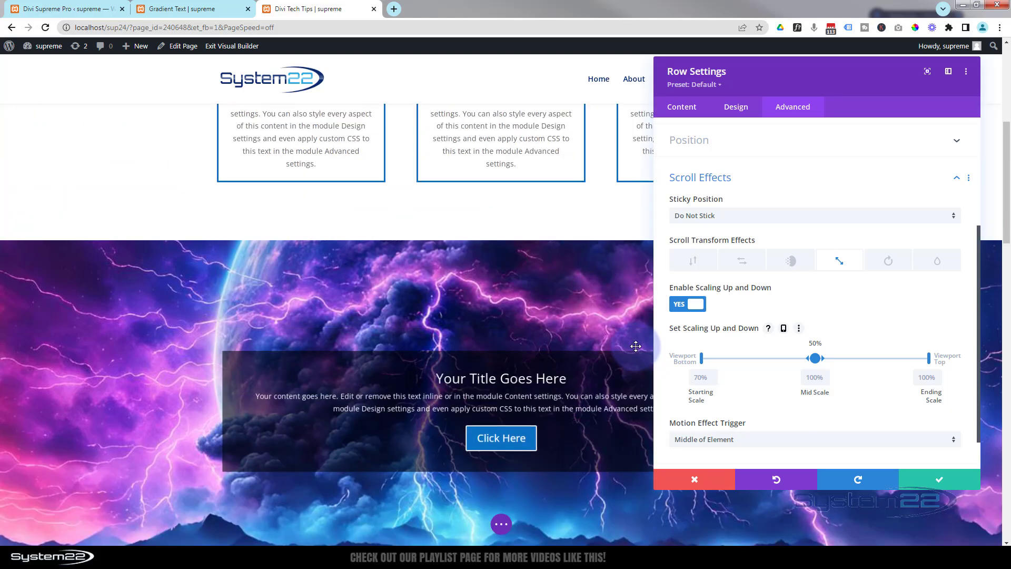
{"action": "scroll", "coordinate": [636, 346], "scroll_direction": "up", "scroll_amount": 1}
{"action": "scroll", "coordinate": [636, 346], "scroll_direction": "down", "scroll_amount": 3}
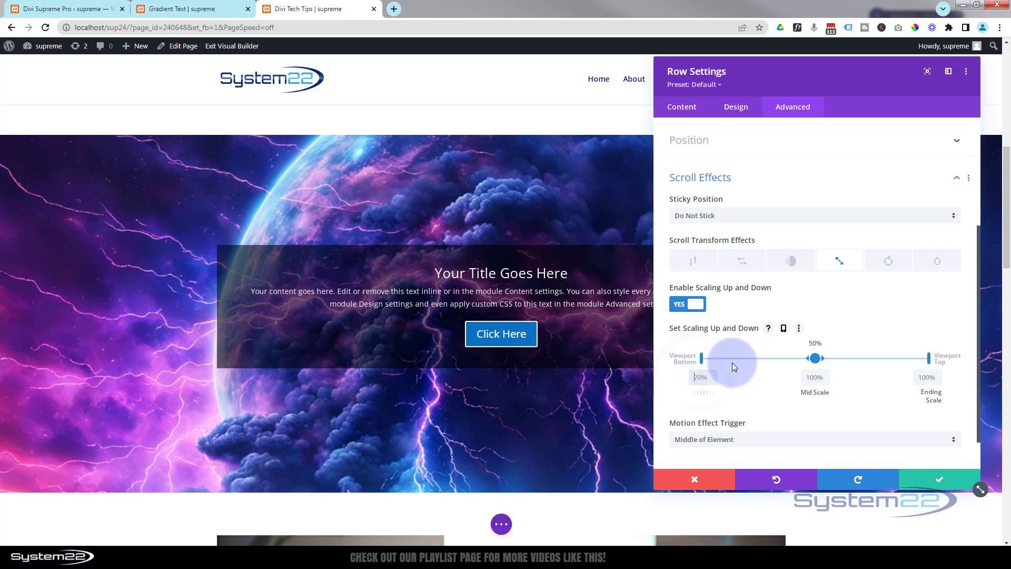
{"action": "type", "text": "0"}
{"action": "scroll", "coordinate": [461, 350], "scroll_direction": "up", "scroll_amount": 5}
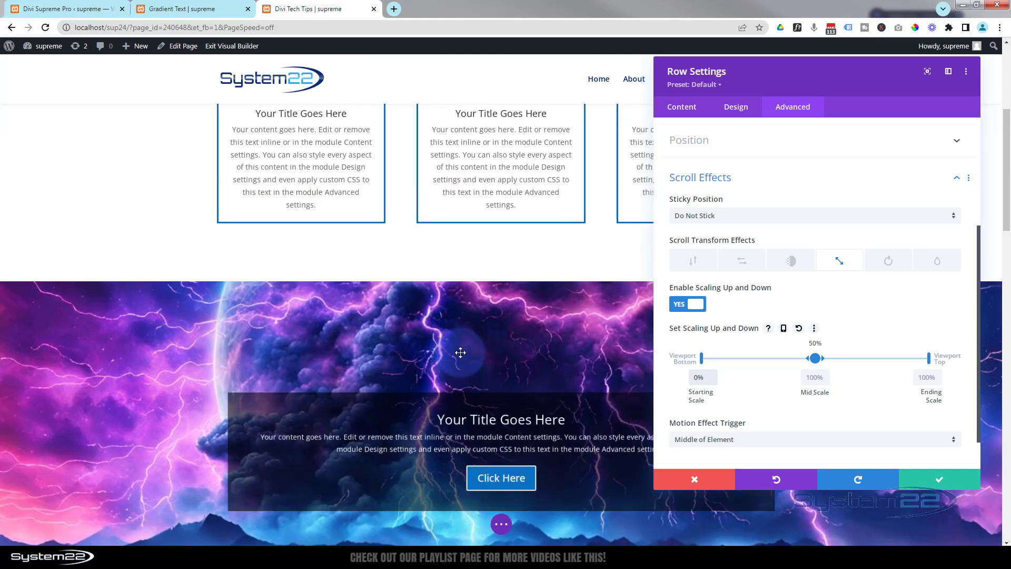
{"action": "scroll", "coordinate": [460, 352], "scroll_direction": "up", "scroll_amount": 1}
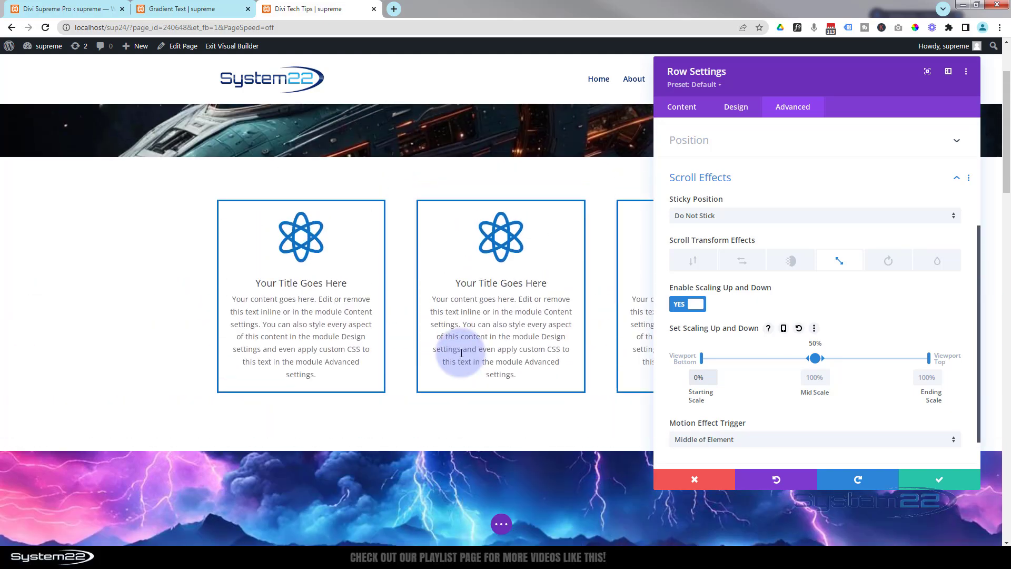
{"action": "scroll", "coordinate": [460, 352], "scroll_direction": "down", "scroll_amount": 7}
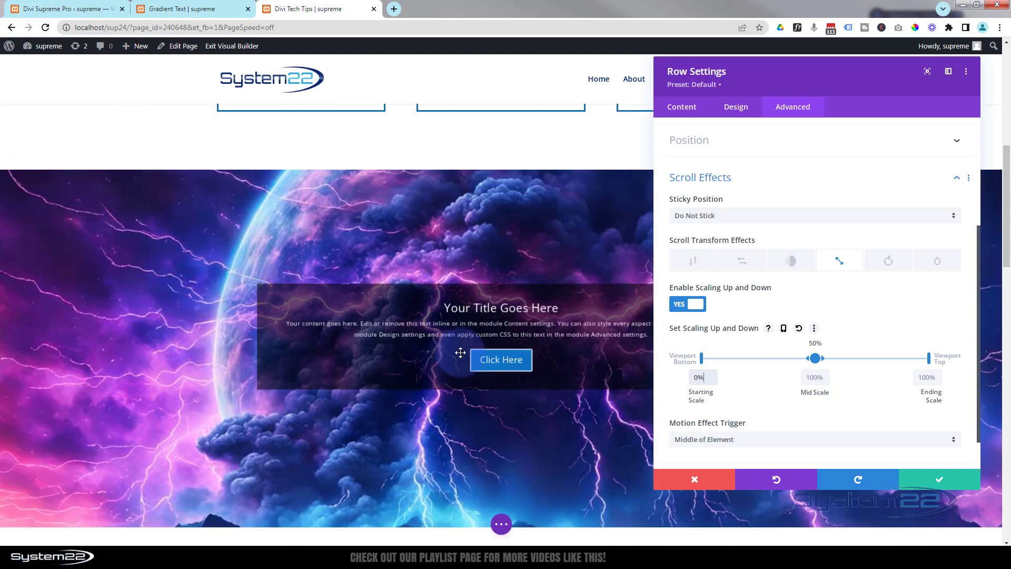
{"action": "scroll", "coordinate": [461, 354], "scroll_direction": "down", "scroll_amount": 1}
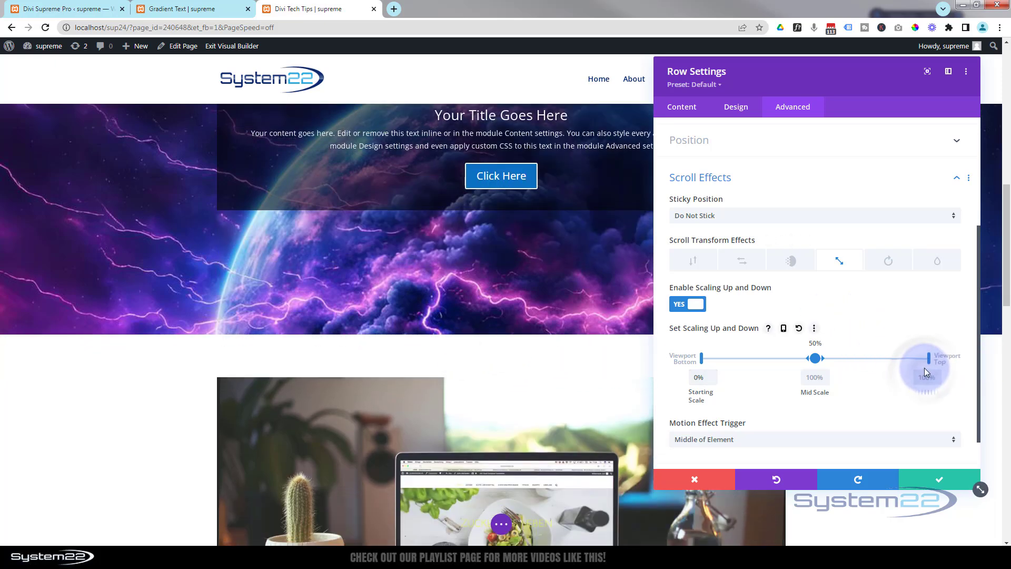
{"action": "type", "text": "0"}
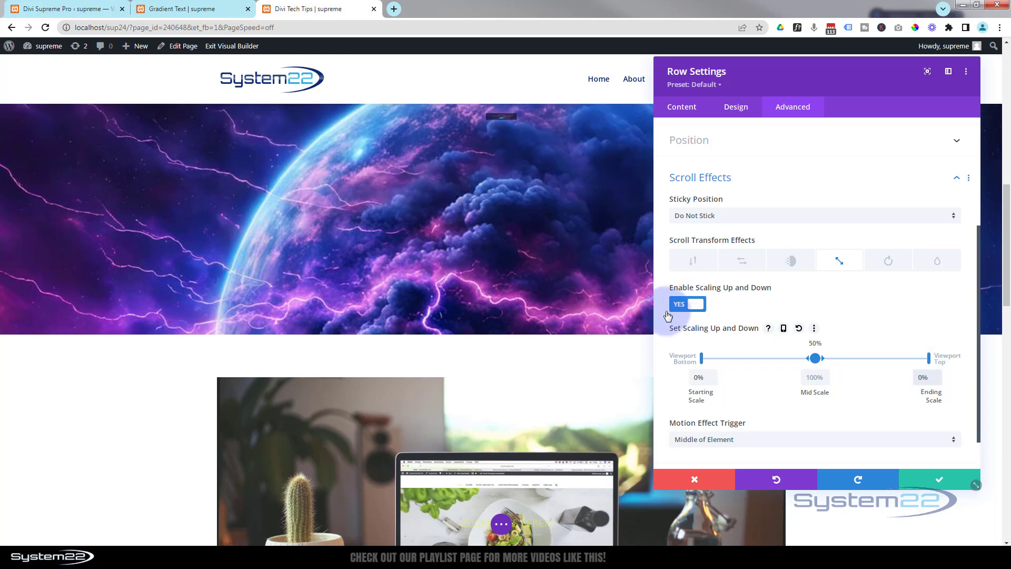
Widen the mid-scale range of the row's scaling effect so that it spans 50% to 80% of the viewport
{"action": "scroll", "coordinate": [591, 322], "scroll_direction": "up", "scroll_amount": 1}
{"action": "scroll", "coordinate": [590, 321], "scroll_direction": "up", "scroll_amount": 4}
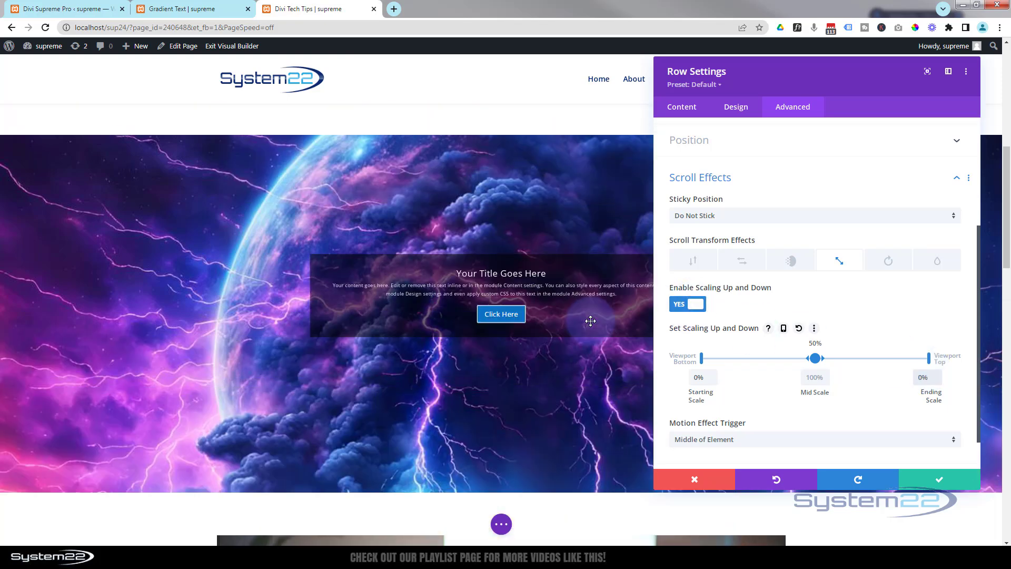
{"action": "scroll", "coordinate": [591, 321], "scroll_direction": "up", "scroll_amount": 1}
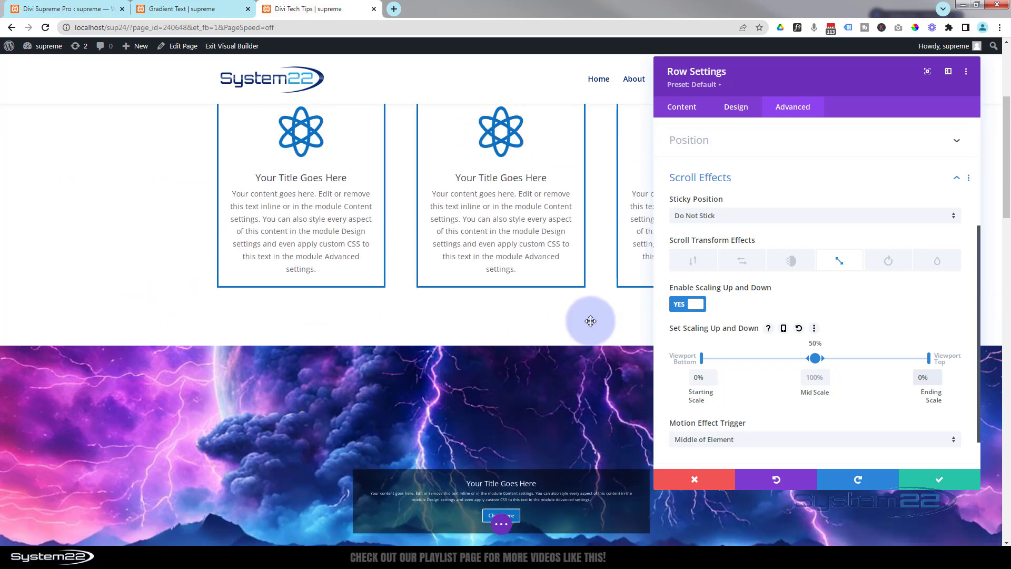
{"action": "scroll", "coordinate": [590, 321], "scroll_direction": "down", "scroll_amount": 2}
{"action": "scroll", "coordinate": [590, 321], "scroll_direction": "down", "scroll_amount": 2}
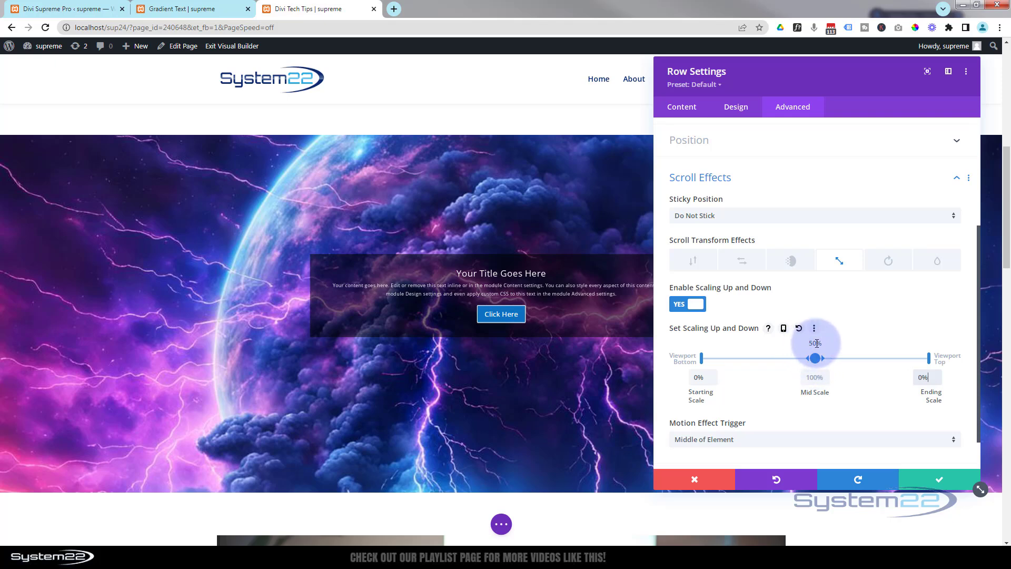
{"action": "left_click_drag", "start_coordinate": [824, 363], "coordinate": [879, 357]}
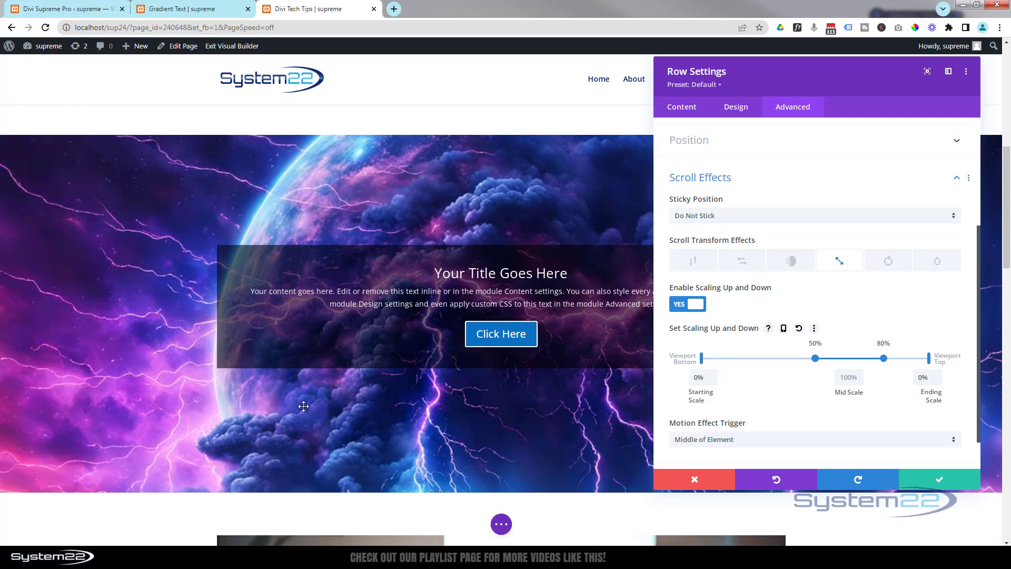
Examine how the call-to-action row grows and shrinks over the parallax background as the page moves up and down
{"action": "scroll", "coordinate": [334, 413], "scroll_direction": "up", "scroll_amount": 4}
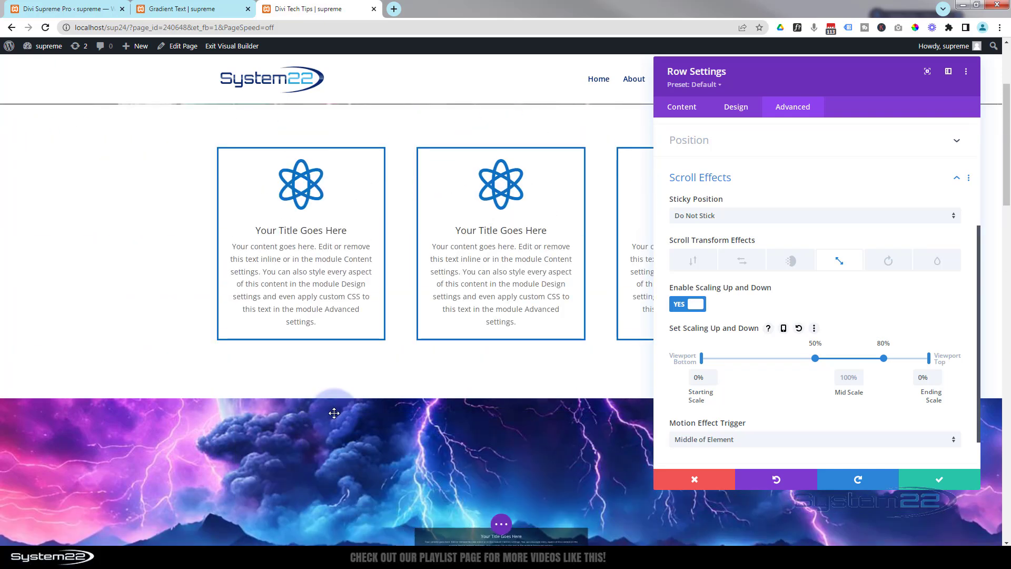
{"action": "scroll", "coordinate": [334, 413], "scroll_direction": "up", "scroll_amount": 2}
{"action": "scroll", "coordinate": [334, 413], "scroll_direction": "down", "scroll_amount": 3}
{"action": "scroll", "coordinate": [334, 413], "scroll_direction": "down", "scroll_amount": 2}
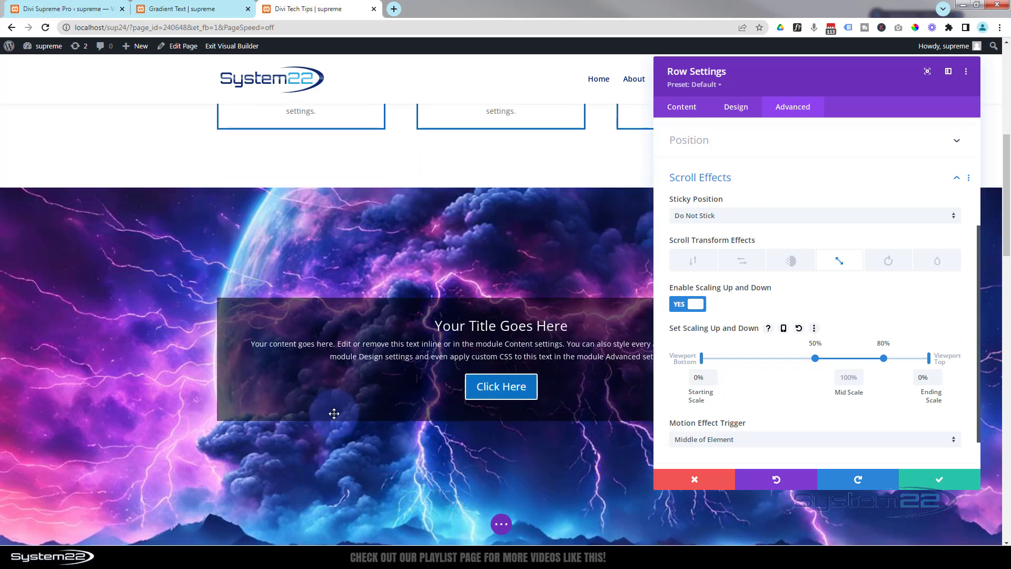
{"action": "scroll", "coordinate": [333, 413], "scroll_direction": "down", "scroll_amount": 4}
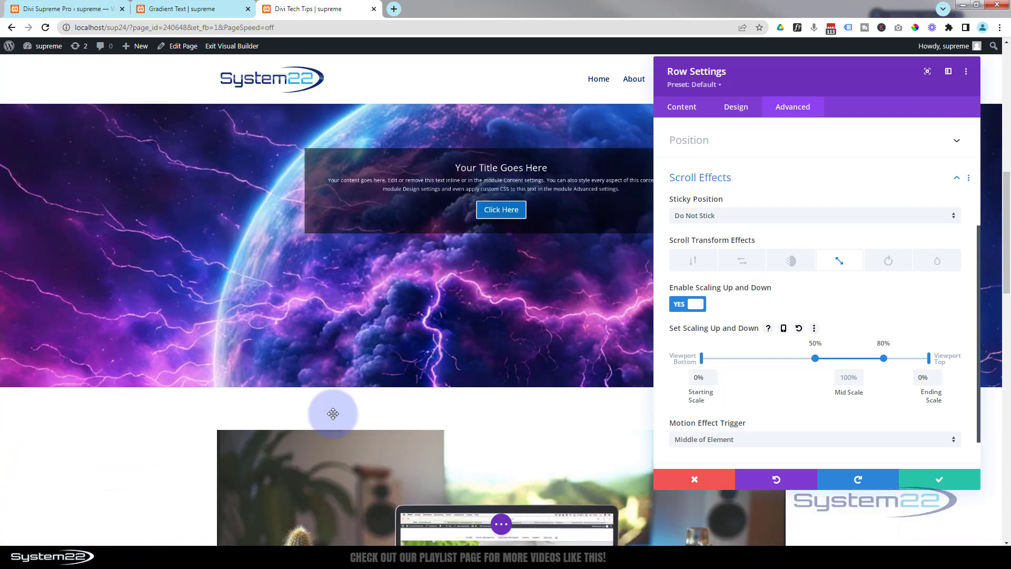
{"action": "scroll", "coordinate": [333, 414], "scroll_direction": "down", "scroll_amount": 2}
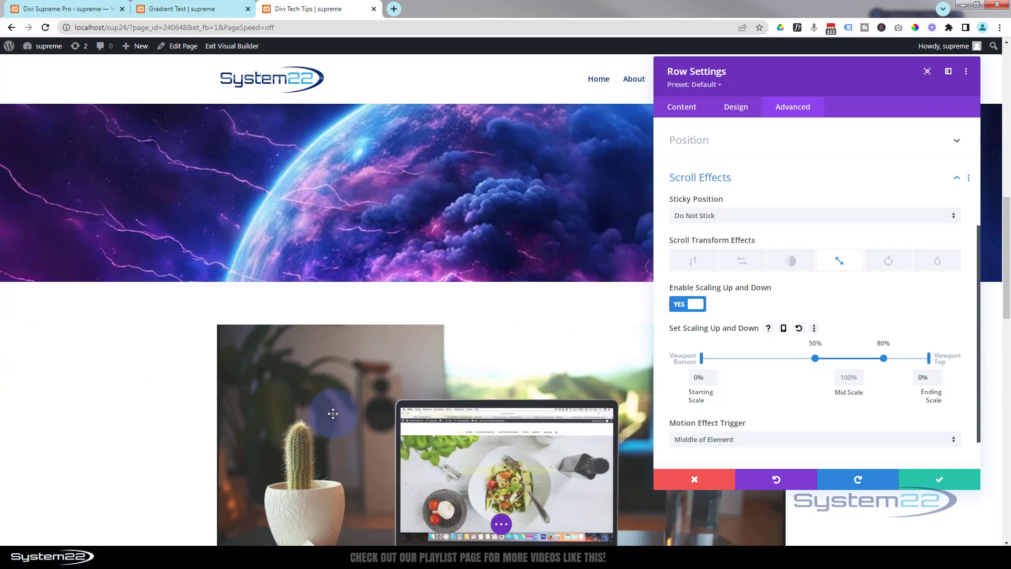
{"action": "scroll", "coordinate": [333, 413], "scroll_direction": "up", "scroll_amount": 8}
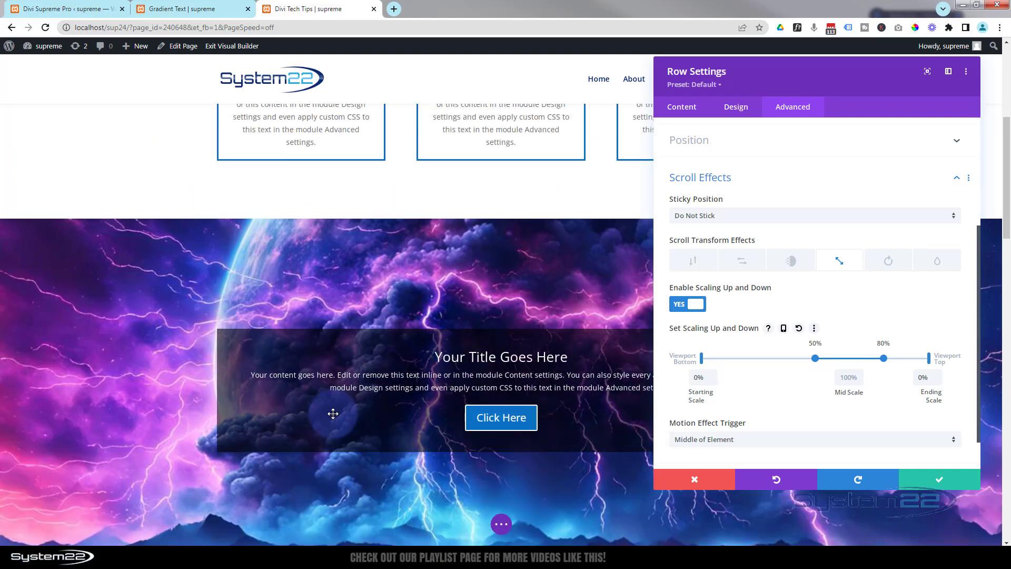
{"action": "scroll", "coordinate": [333, 413], "scroll_direction": "down", "scroll_amount": 4}
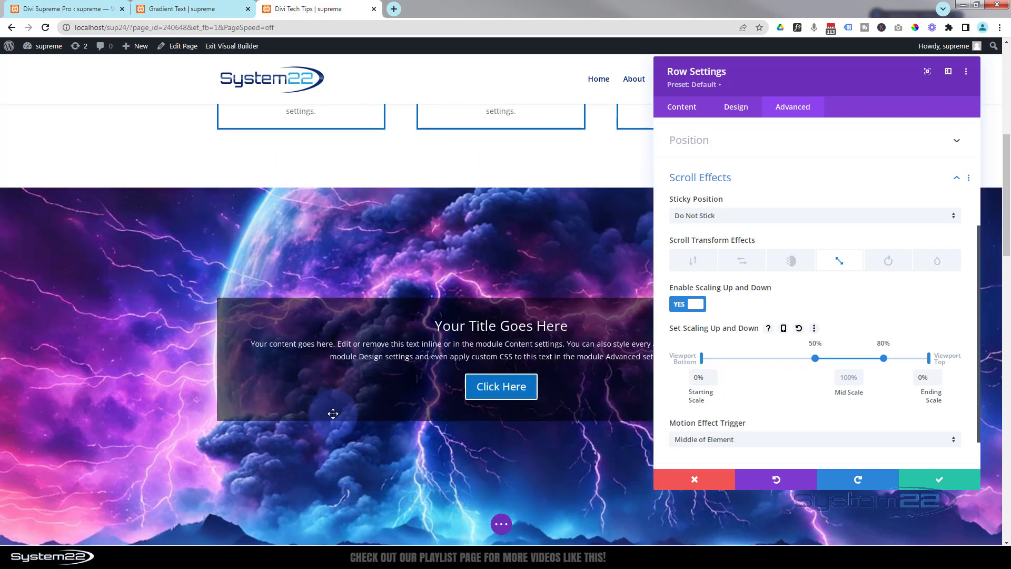
{"action": "scroll", "coordinate": [333, 413], "scroll_direction": "up", "scroll_amount": 1}
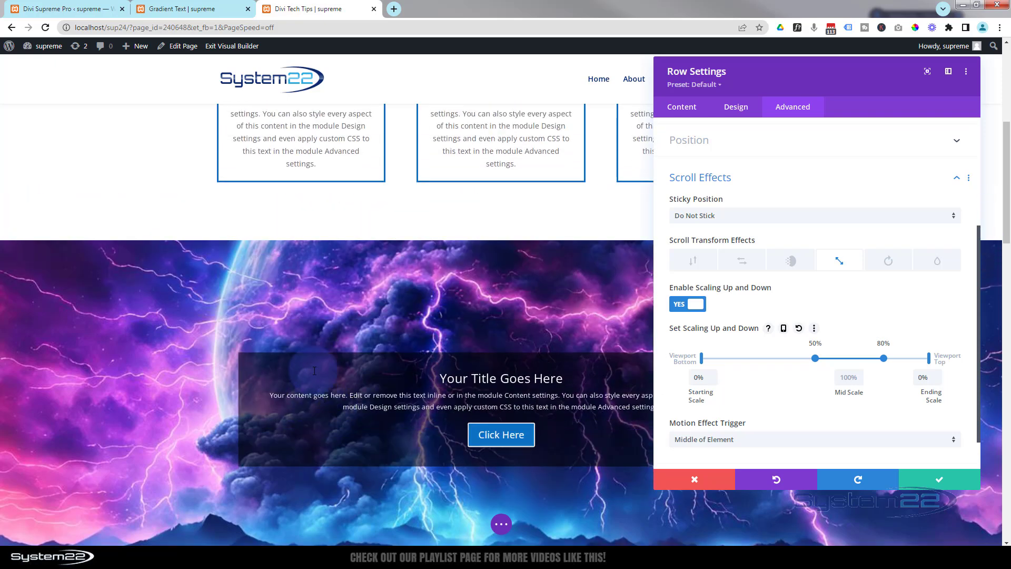
{"action": "scroll", "coordinate": [315, 379], "scroll_direction": "down", "scroll_amount": 2}
{"action": "scroll", "coordinate": [315, 372], "scroll_direction": "up", "scroll_amount": 4}
{"action": "scroll", "coordinate": [315, 372], "scroll_direction": "up", "scroll_amount": 3}
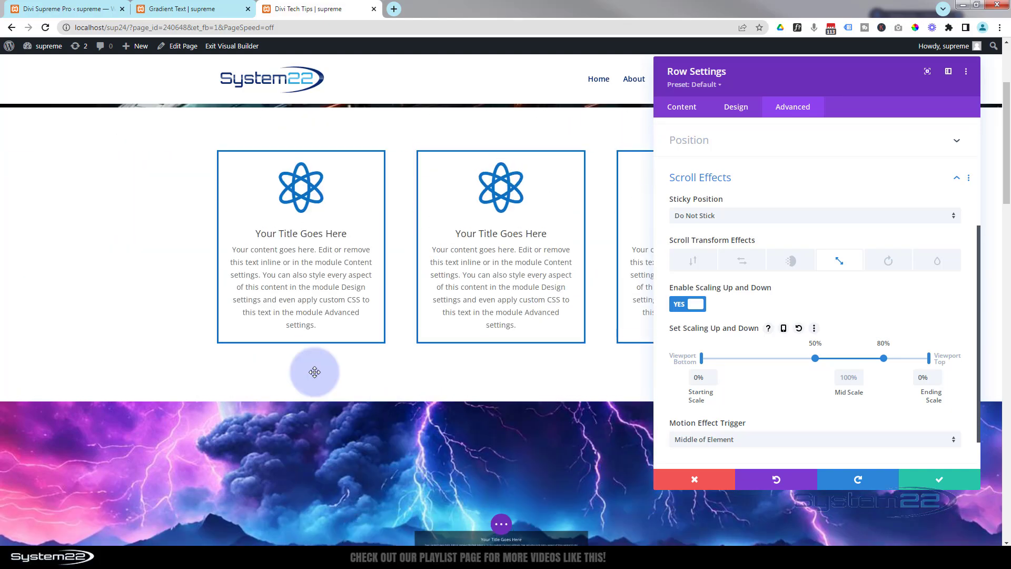
{"action": "scroll", "coordinate": [315, 371], "scroll_direction": "down", "scroll_amount": 5}
{"action": "scroll", "coordinate": [316, 373], "scroll_direction": "down", "scroll_amount": 4}
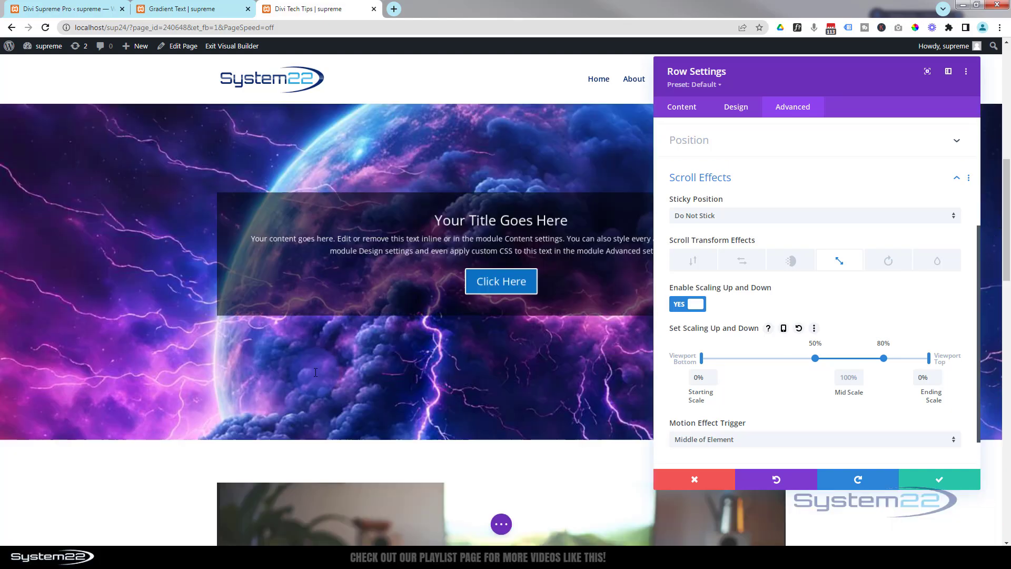
{"action": "scroll", "coordinate": [314, 371], "scroll_direction": "down", "scroll_amount": 2}
{"action": "scroll", "coordinate": [314, 371], "scroll_direction": "up", "scroll_amount": 3}
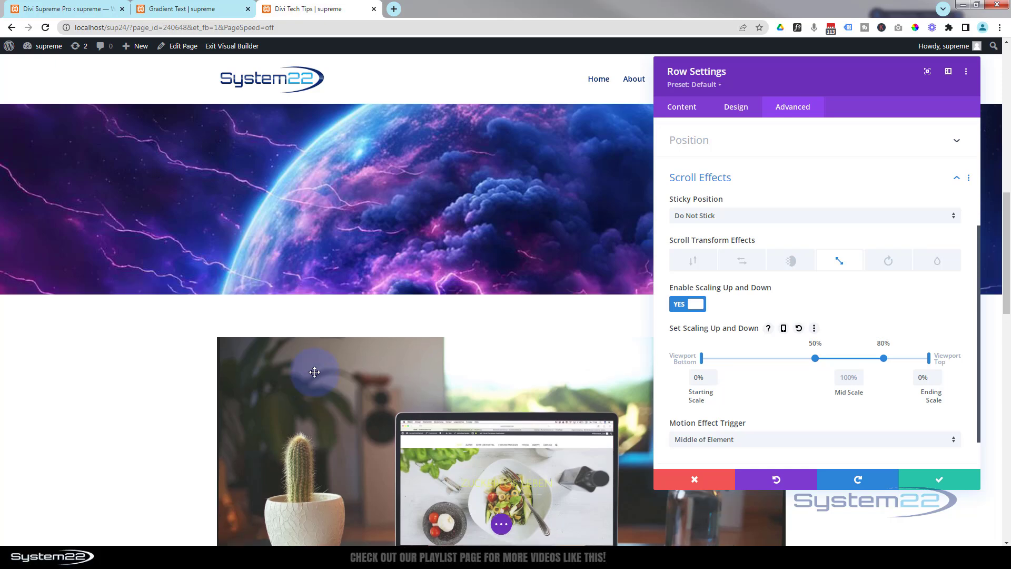
{"action": "scroll", "coordinate": [314, 372], "scroll_direction": "down", "scroll_amount": 2}
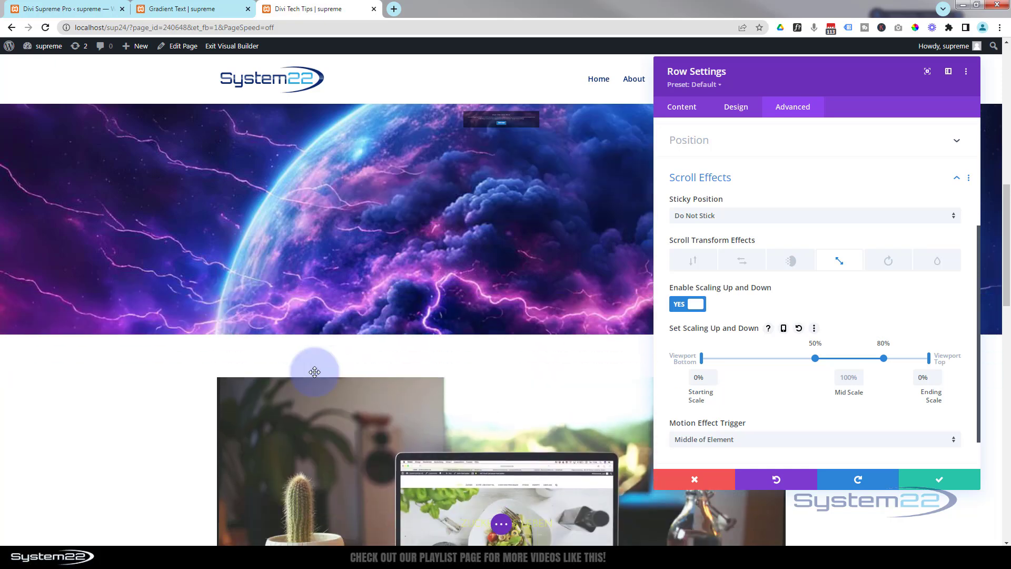
Enable the Fading In and Out scroll transform effect for the call-to-action row
{"action": "scroll", "coordinate": [314, 372], "scroll_direction": "up", "scroll_amount": 3}
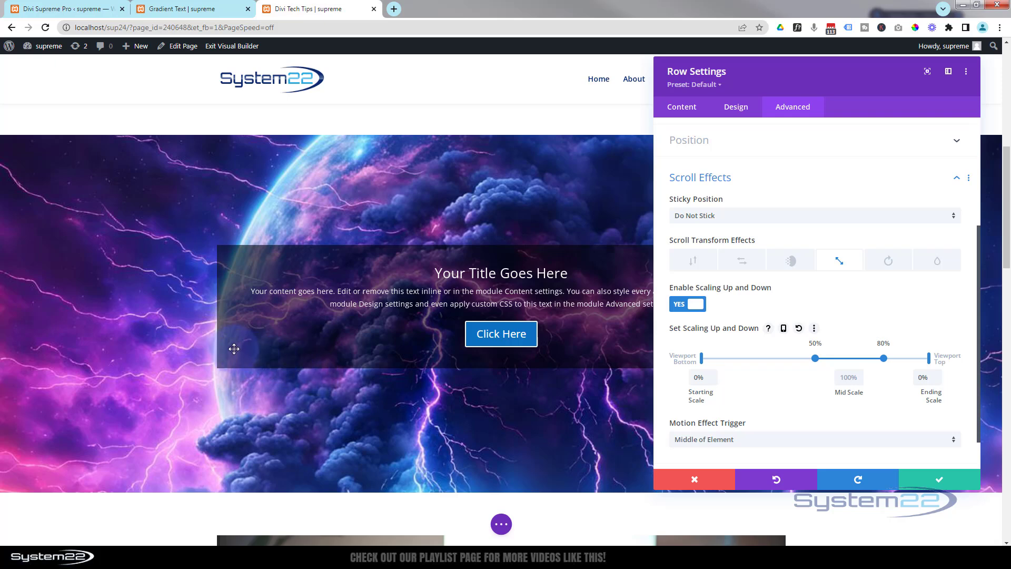
{"action": "left_click", "coordinate": [793, 261]}
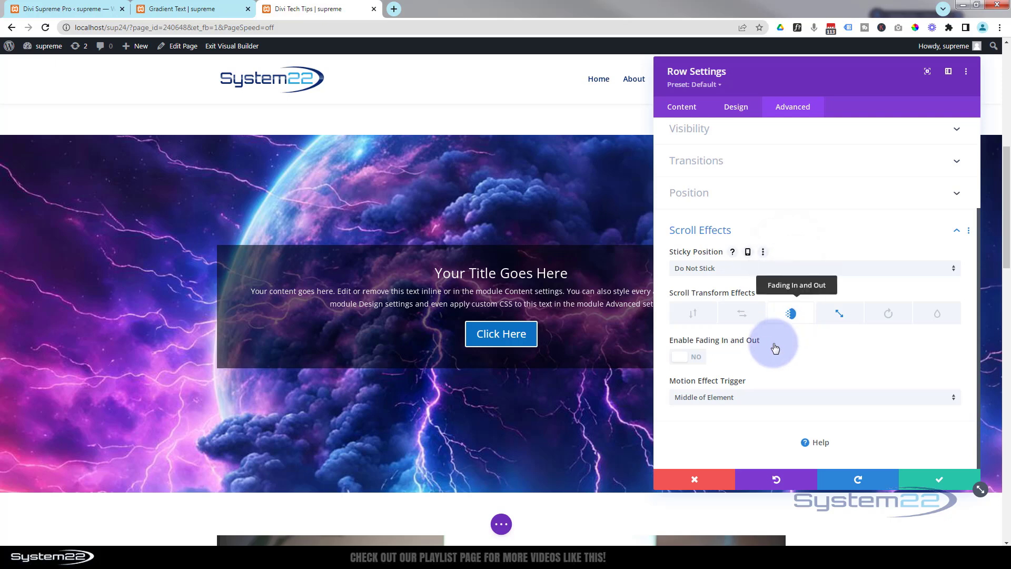
{"action": "left_click", "coordinate": [693, 356]}
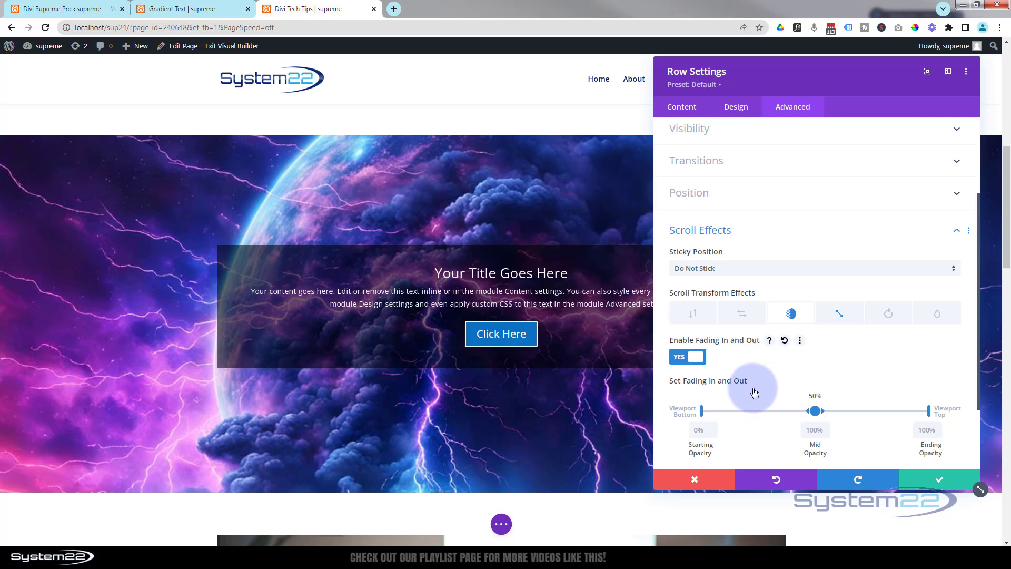
Set the ending opacity of the row's fading effect to 0% and check the fade on the page
{"action": "scroll", "coordinate": [595, 389], "scroll_direction": "up", "scroll_amount": 5}
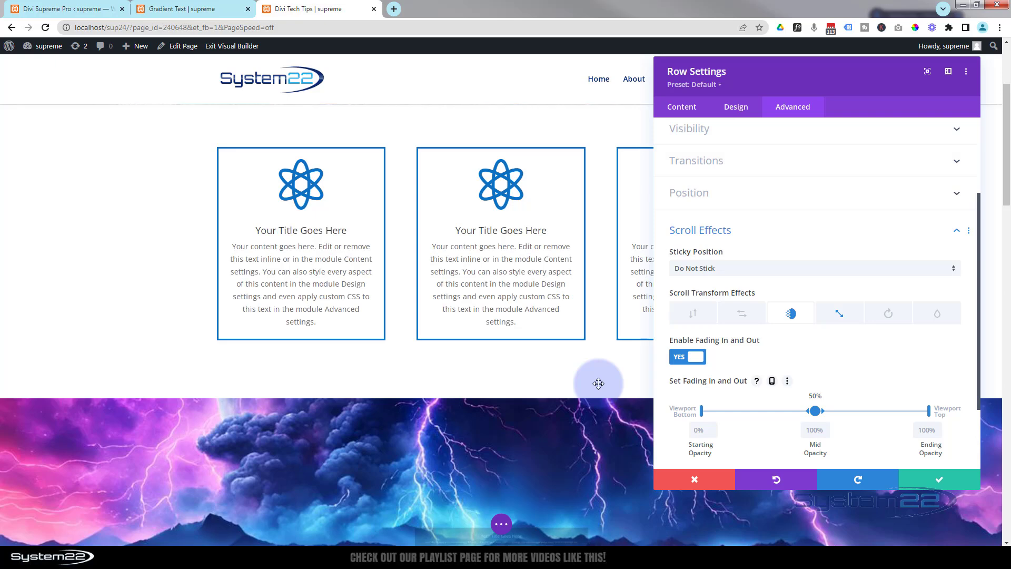
{"action": "scroll", "coordinate": [599, 383], "scroll_direction": "up", "scroll_amount": 1}
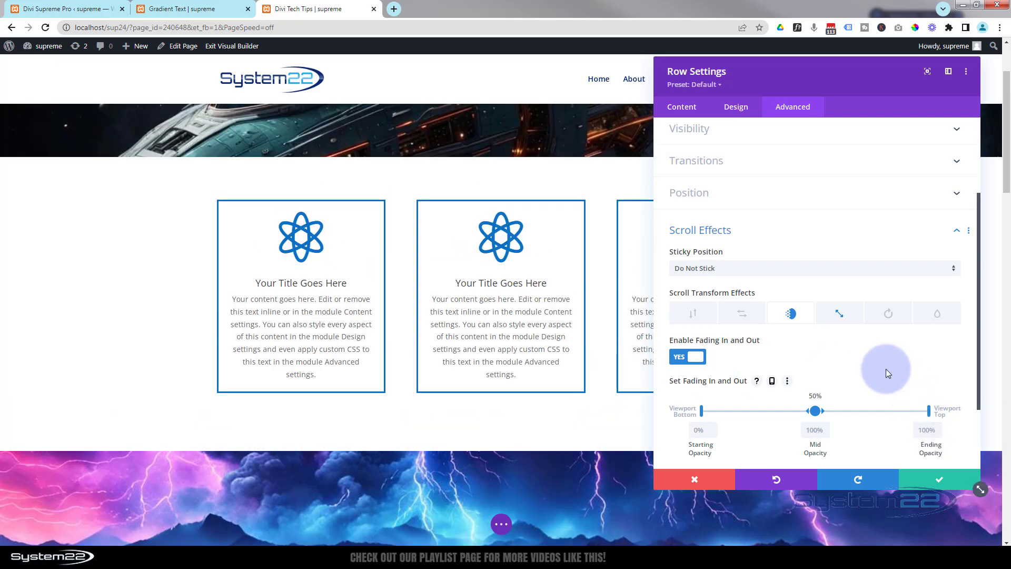
{"action": "scroll", "coordinate": [886, 369], "scroll_direction": "down", "scroll_amount": 2}
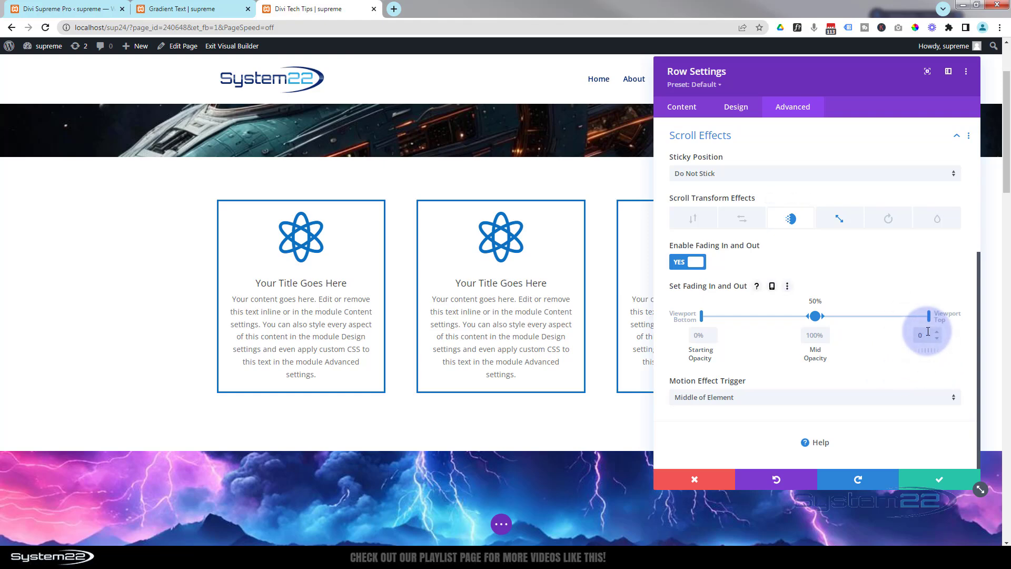
{"action": "scroll", "coordinate": [548, 388], "scroll_direction": "down", "scroll_amount": 4}
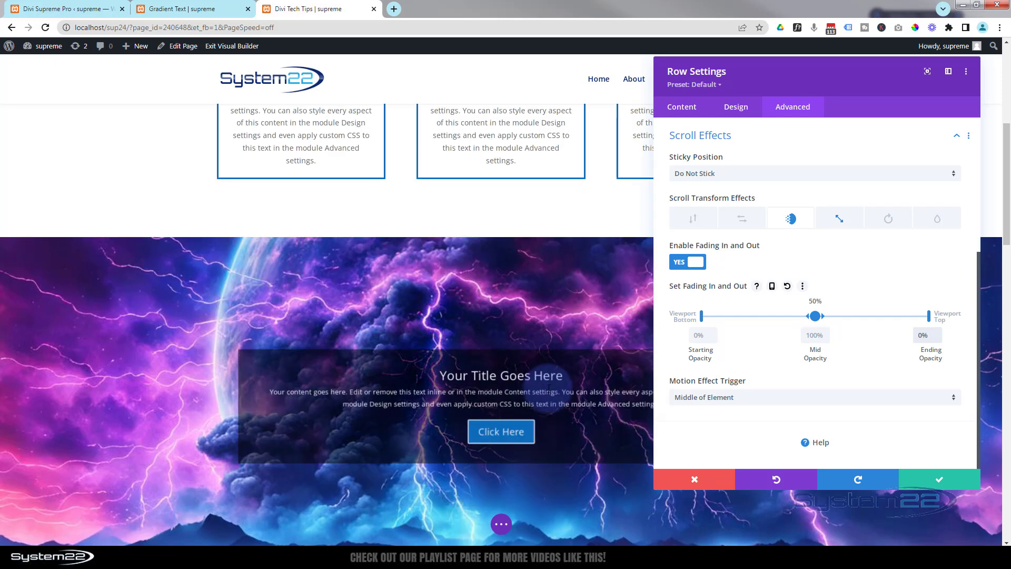
{"action": "scroll", "coordinate": [549, 388], "scroll_direction": "down", "scroll_amount": 2}
{"action": "scroll", "coordinate": [548, 388], "scroll_direction": "up", "scroll_amount": 1}
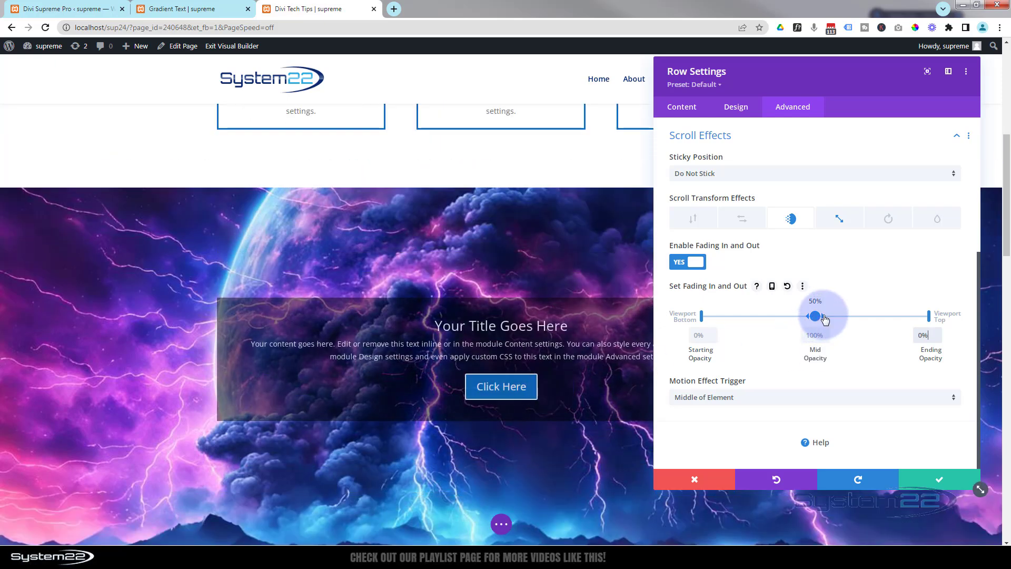
Widen the mid-opacity range of the row's fading effect to span 50% to 80% of the viewport and check the fade
{"action": "left_click_drag", "start_coordinate": [825, 319], "coordinate": [879, 315]}
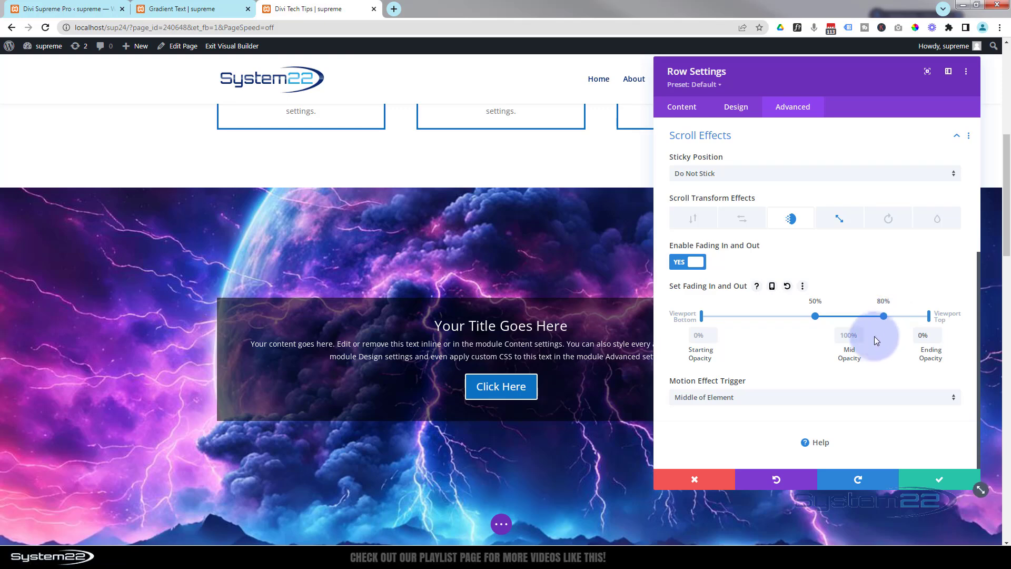
{"action": "left_click", "coordinate": [847, 339]}
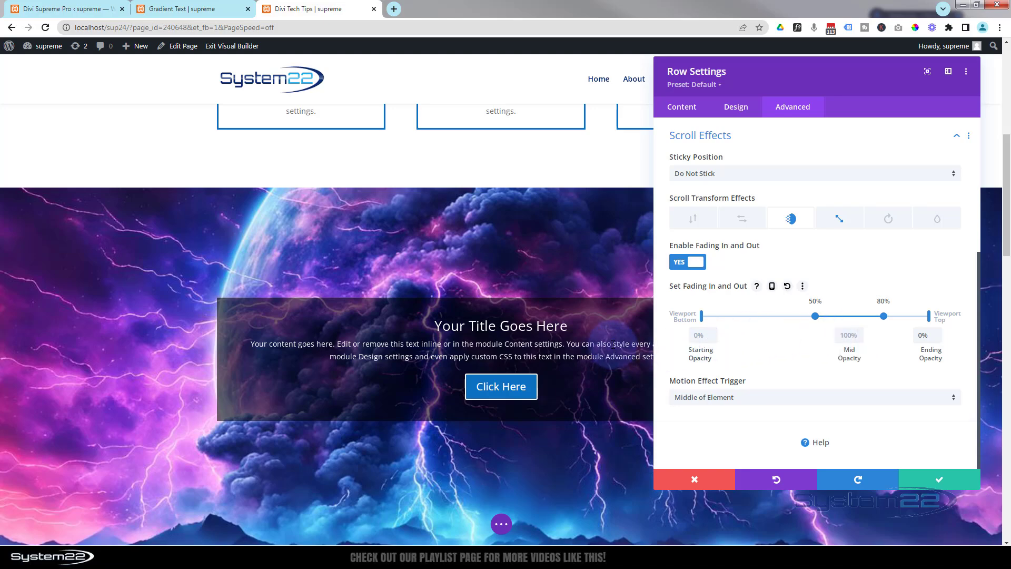
{"action": "scroll", "coordinate": [613, 337], "scroll_direction": "up", "scroll_amount": 3}
{"action": "scroll", "coordinate": [611, 342], "scroll_direction": "down", "scroll_amount": 3}
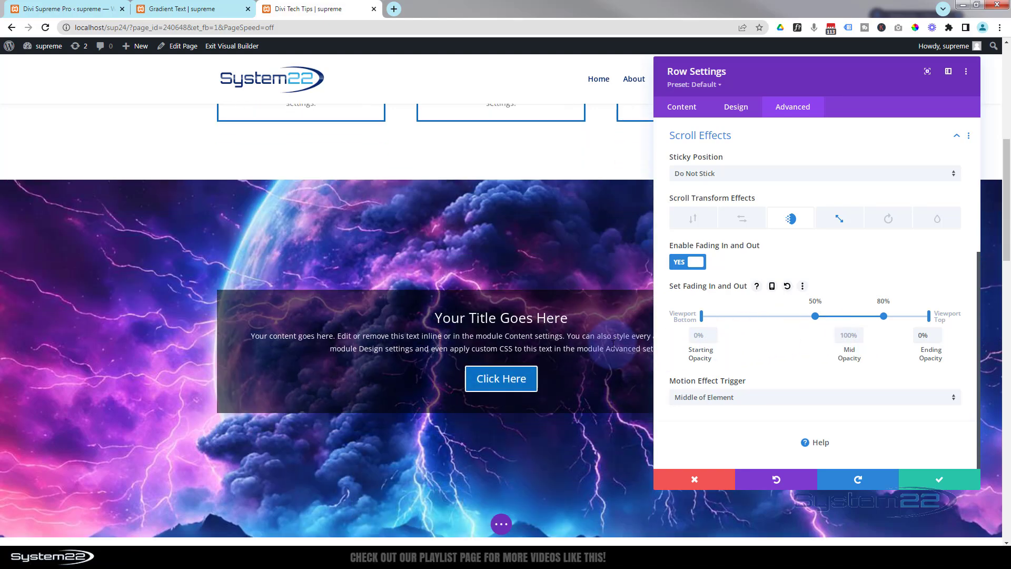
{"action": "scroll", "coordinate": [612, 343], "scroll_direction": "down", "scroll_amount": 4}
{"action": "scroll", "coordinate": [612, 344], "scroll_direction": "up", "scroll_amount": 8}
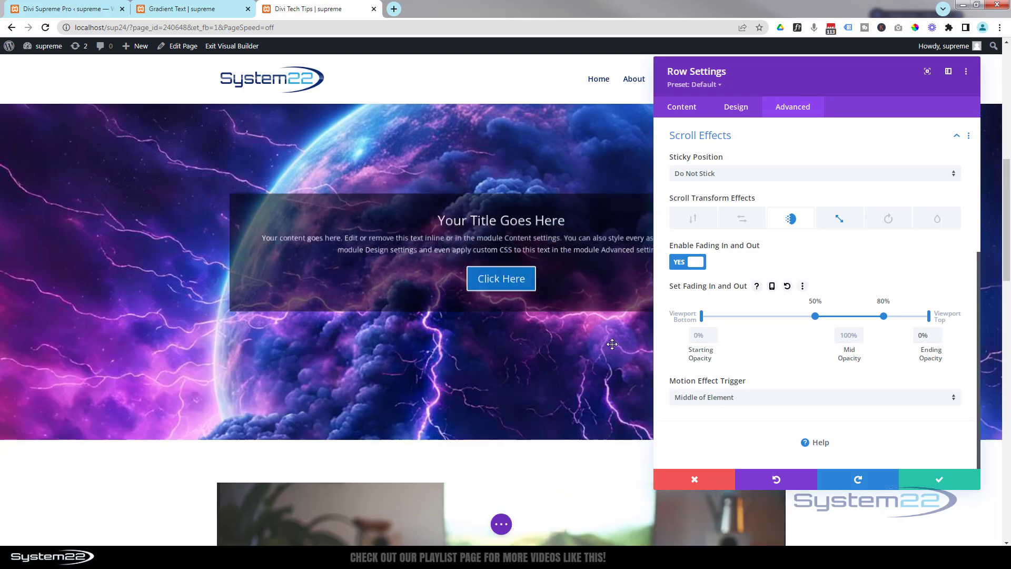
{"action": "scroll", "coordinate": [612, 344], "scroll_direction": "down", "scroll_amount": 2}
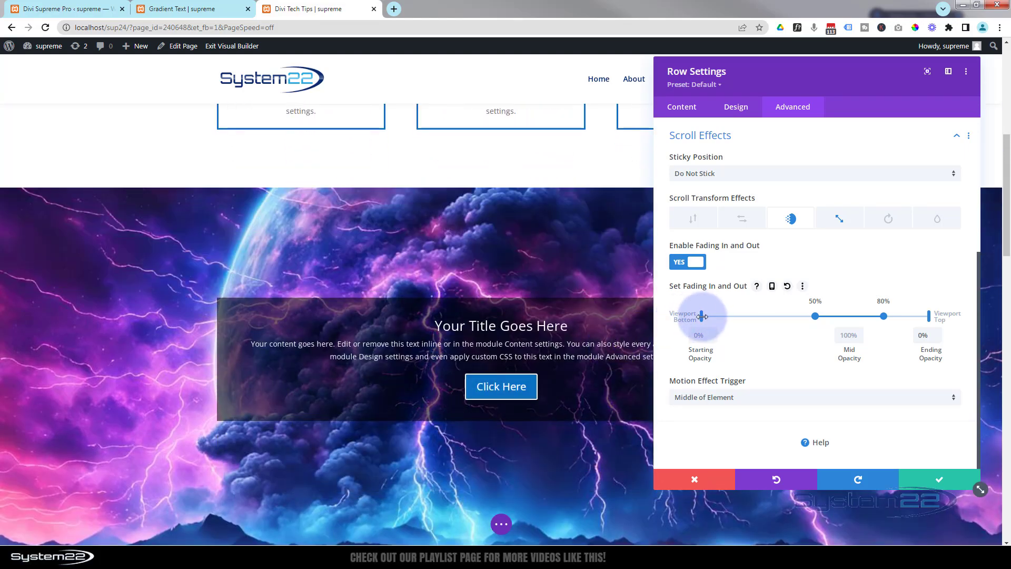
Set the row's fading effect to start at 40% and end at 90% of the viewport, and save the row settings
{"action": "left_click_drag", "start_coordinate": [702, 317], "coordinate": [794, 316]}
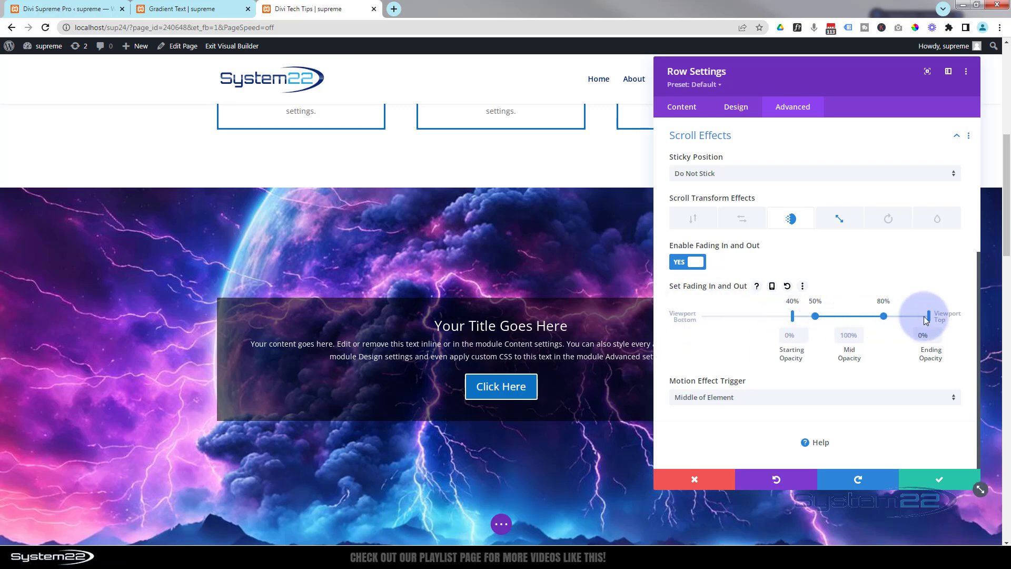
{"action": "left_click_drag", "start_coordinate": [929, 315], "coordinate": [923, 317]}
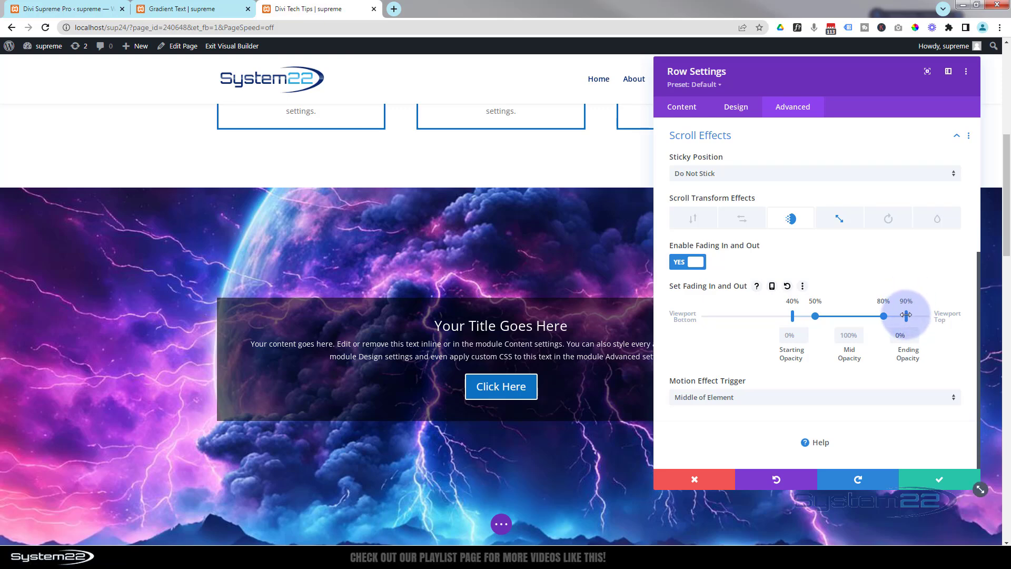
{"action": "left_click", "coordinate": [794, 318]}
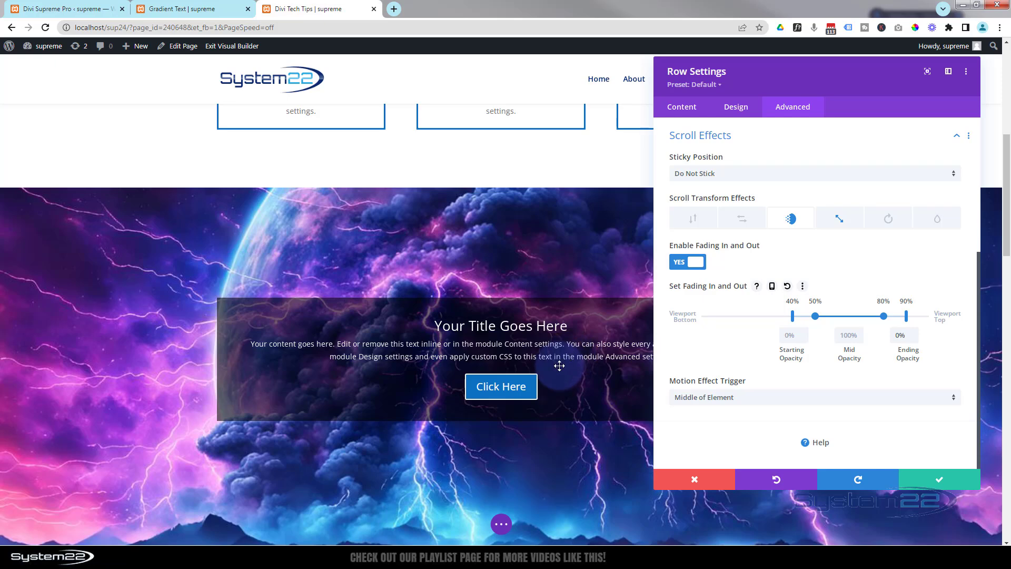
{"action": "left_click", "coordinate": [936, 477]}
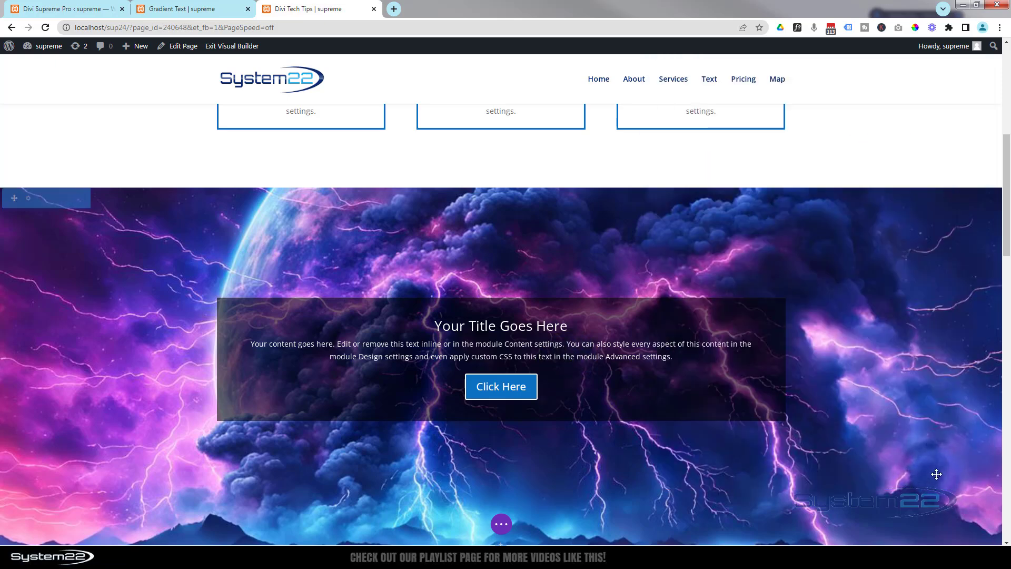
Examine how the call-to-action row fades and scales over the parallax background as the page moves up and down
{"action": "scroll", "coordinate": [937, 471], "scroll_direction": "up", "scroll_amount": 2}
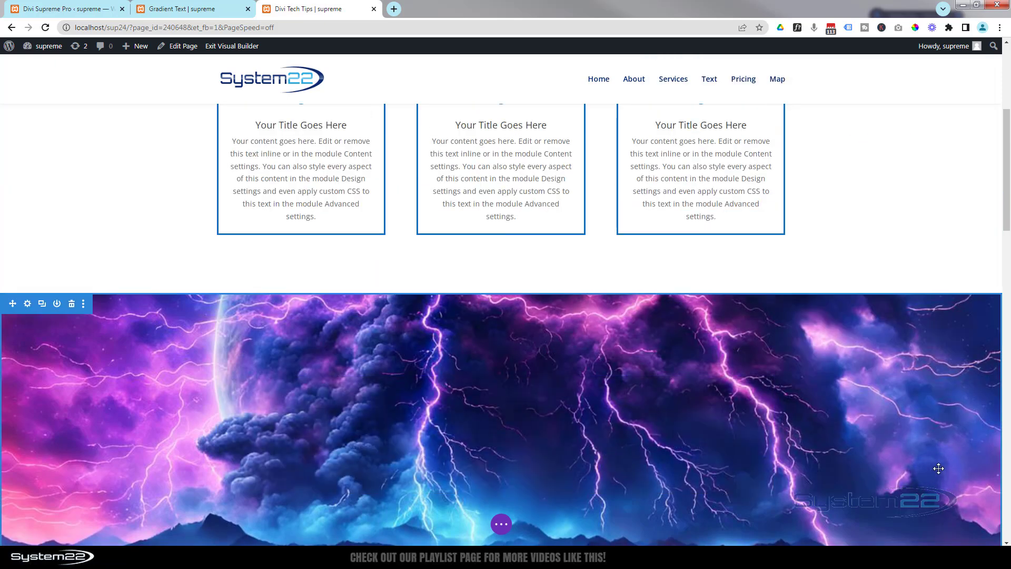
{"action": "scroll", "coordinate": [937, 468], "scroll_direction": "up", "scroll_amount": 3}
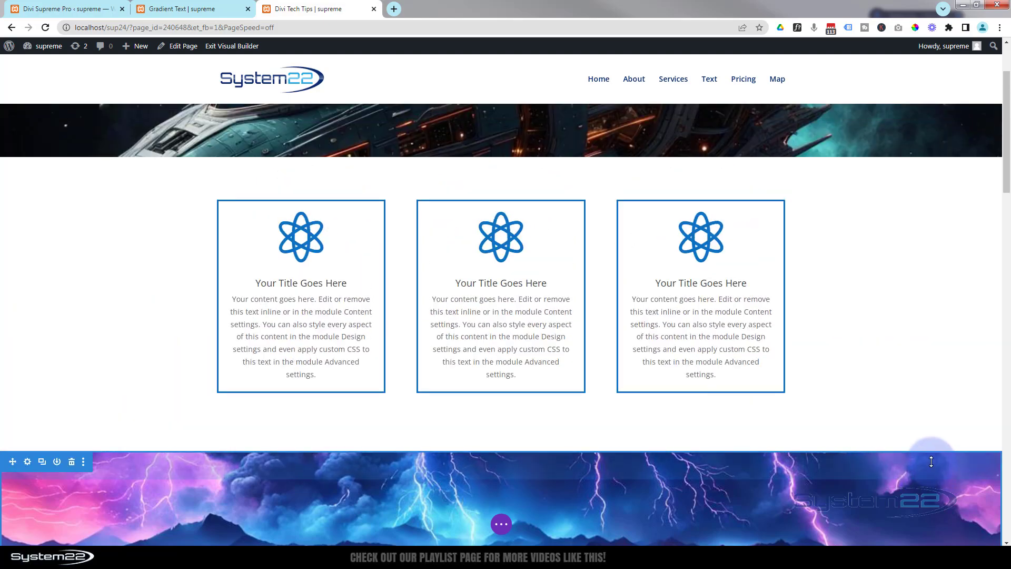
{"action": "scroll", "coordinate": [931, 462], "scroll_direction": "down", "scroll_amount": 5}
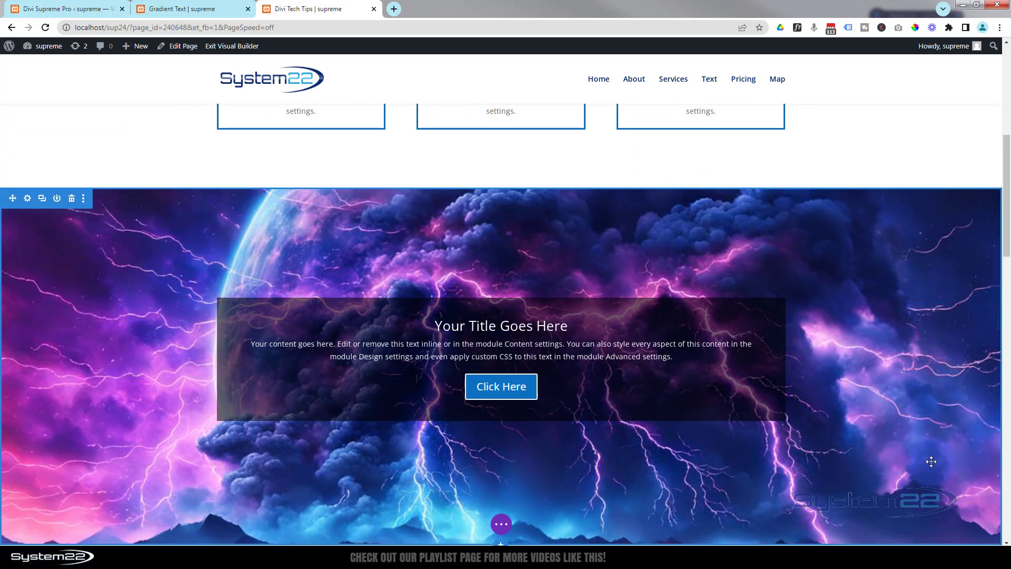
{"action": "scroll", "coordinate": [931, 461], "scroll_direction": "down", "scroll_amount": 3}
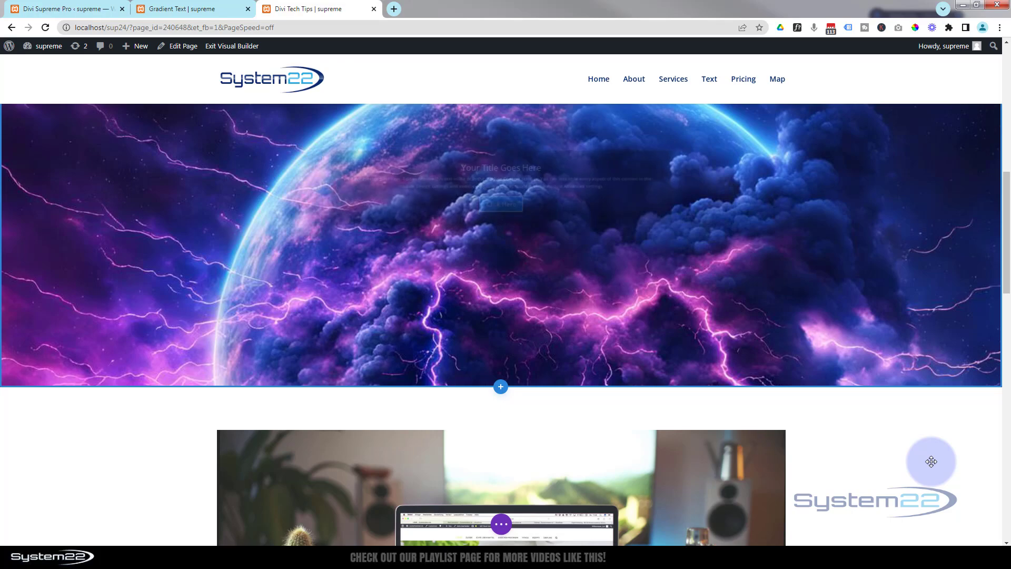
{"action": "scroll", "coordinate": [932, 461], "scroll_direction": "down", "scroll_amount": 3}
{"action": "scroll", "coordinate": [931, 462], "scroll_direction": "up", "scroll_amount": 3}
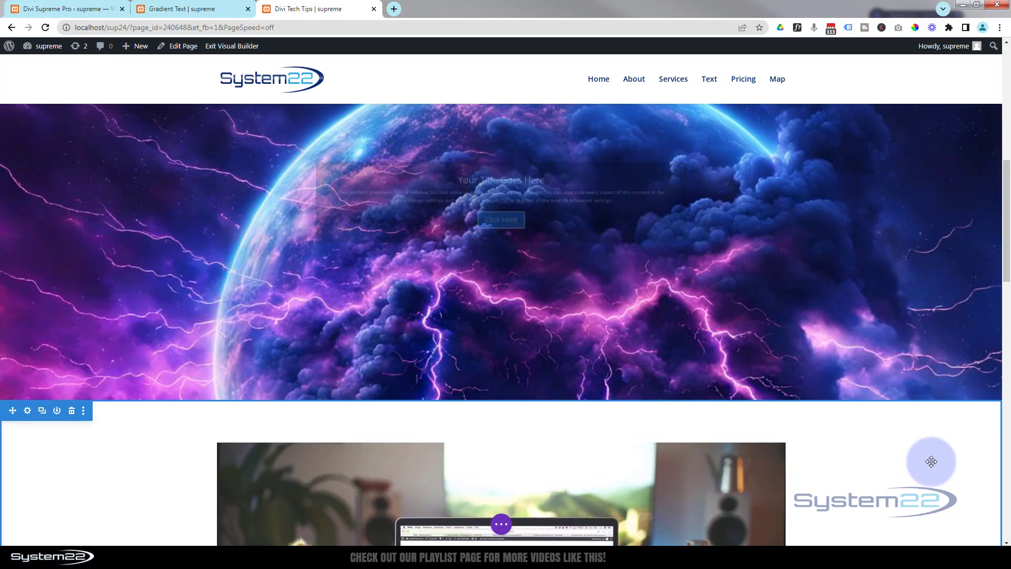
{"action": "scroll", "coordinate": [931, 462], "scroll_direction": "up", "scroll_amount": 3}
{"action": "scroll", "coordinate": [931, 462], "scroll_direction": "down", "scroll_amount": 3}
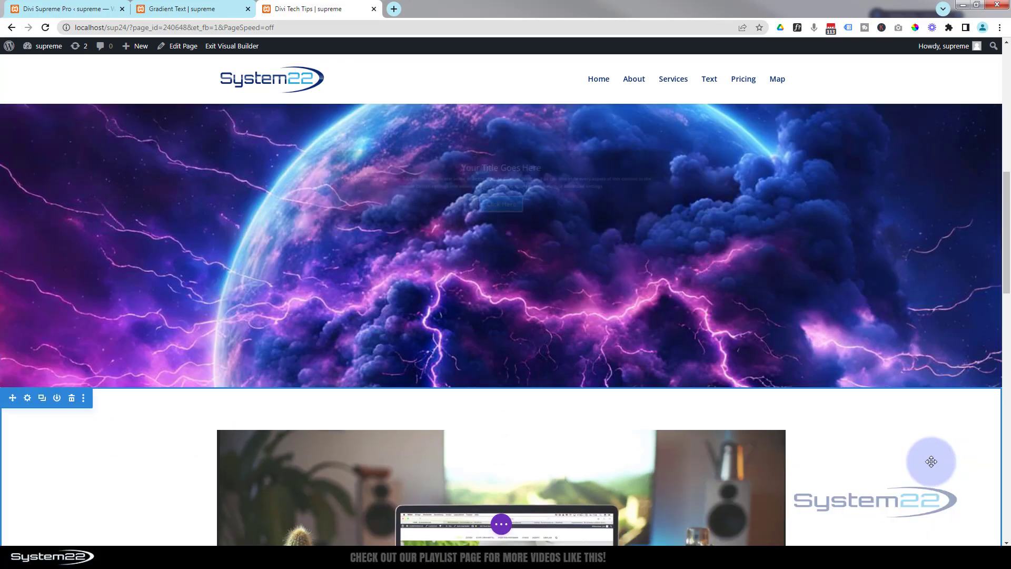
{"action": "scroll", "coordinate": [931, 462], "scroll_direction": "down", "scroll_amount": 2}
{"action": "scroll", "coordinate": [931, 461], "scroll_direction": "up", "scroll_amount": 5}
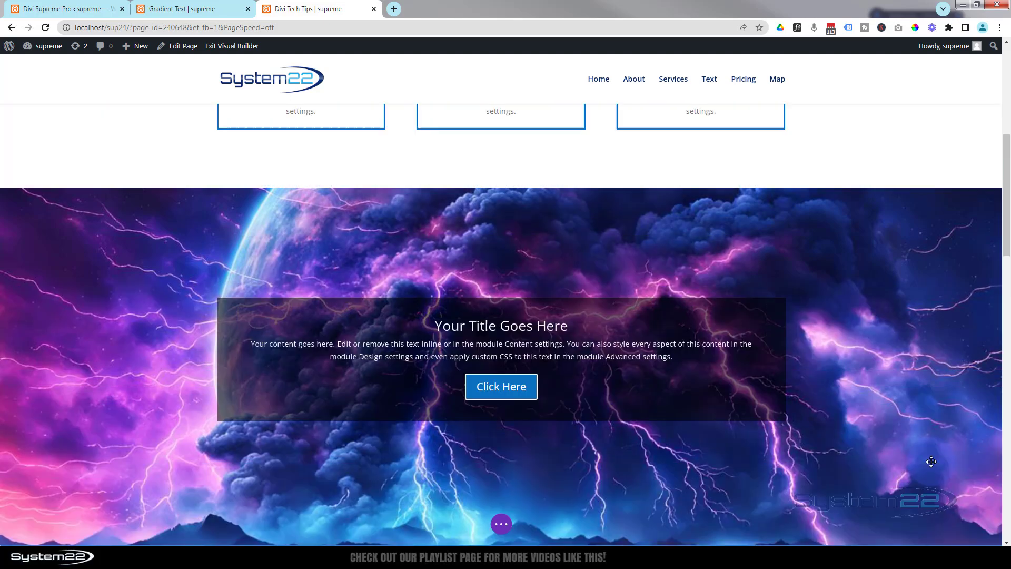
{"action": "scroll", "coordinate": [931, 462], "scroll_direction": "up", "scroll_amount": 1}
{"action": "scroll", "coordinate": [931, 461], "scroll_direction": "up", "scroll_amount": 3}
{"action": "scroll", "coordinate": [931, 461], "scroll_direction": "down", "scroll_amount": 1}
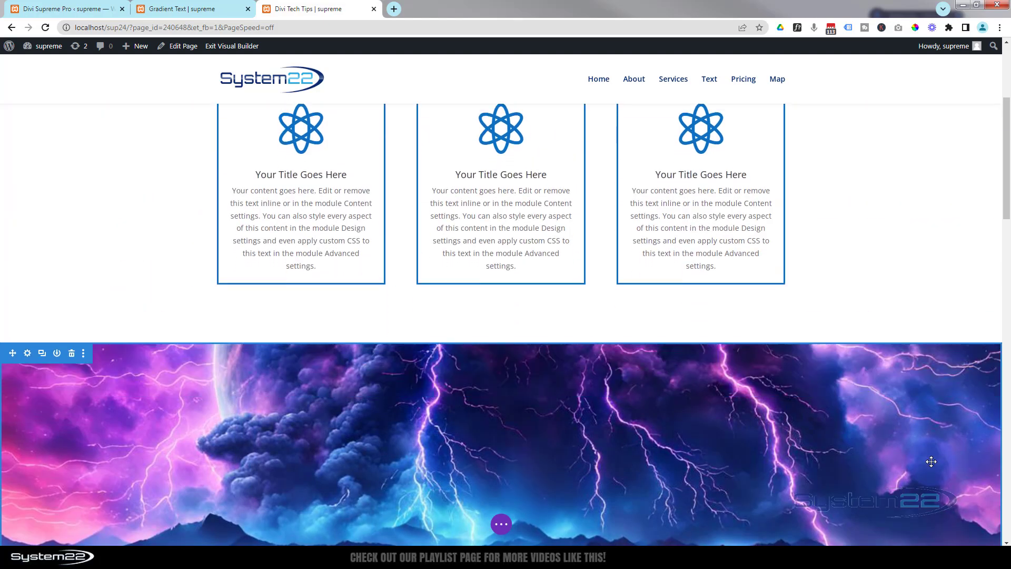
{"action": "scroll", "coordinate": [931, 462], "scroll_direction": "down", "scroll_amount": 4}
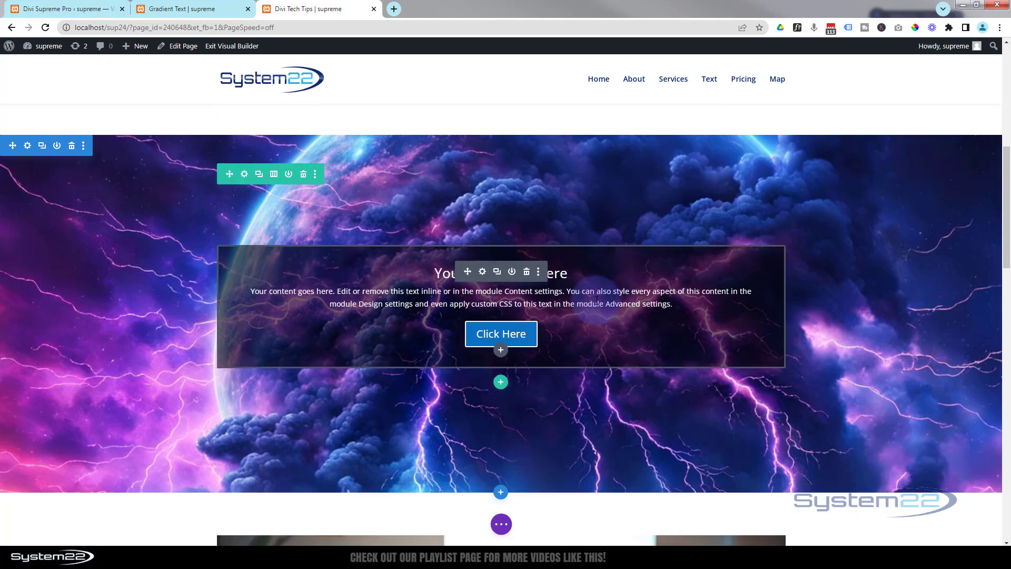
Reopen the call-to-action row's scroll effects and move the starting point of its fading effect to 20% of the viewport
{"action": "left_click", "coordinate": [251, 174]}
{"action": "left_click", "coordinate": [787, 110]}
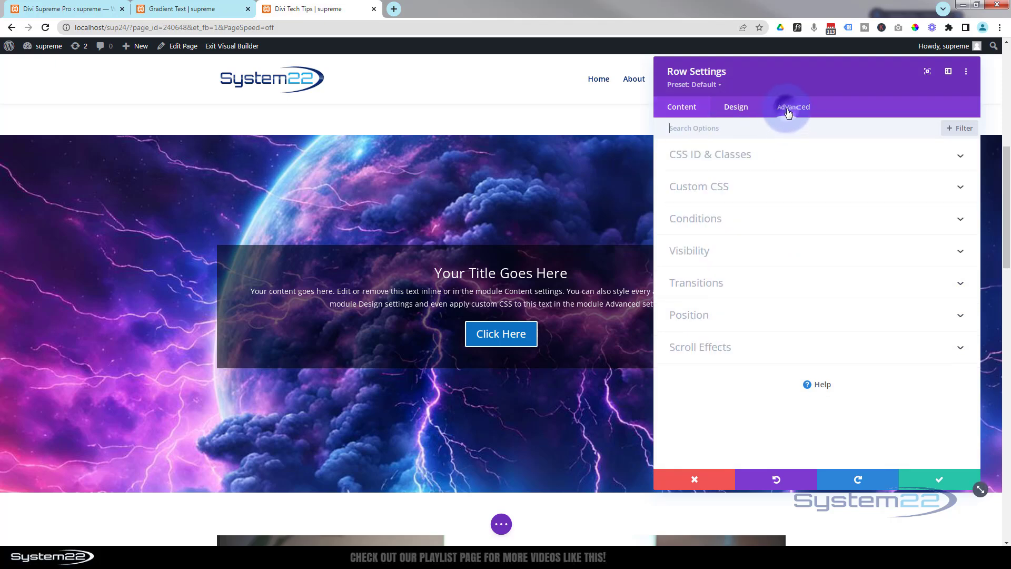
{"action": "left_click", "coordinate": [796, 343]}
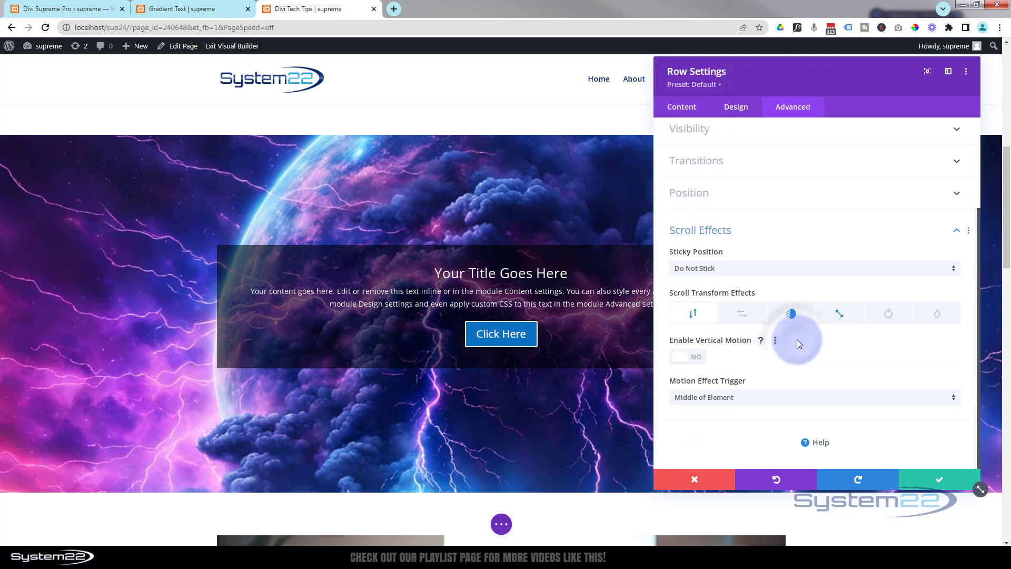
{"action": "left_click", "coordinate": [790, 314]}
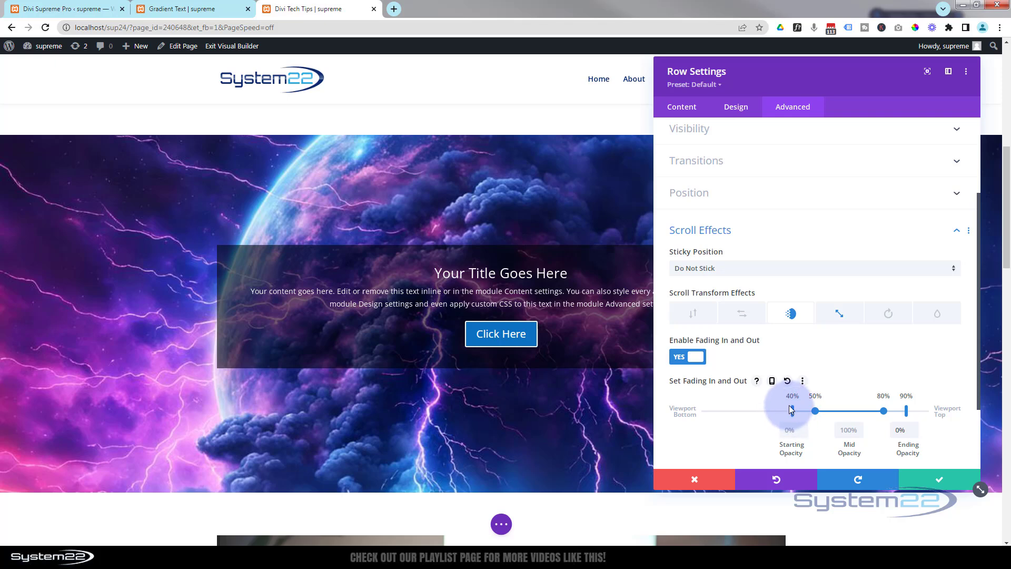
{"action": "left_click_drag", "start_coordinate": [793, 411], "coordinate": [748, 409]}
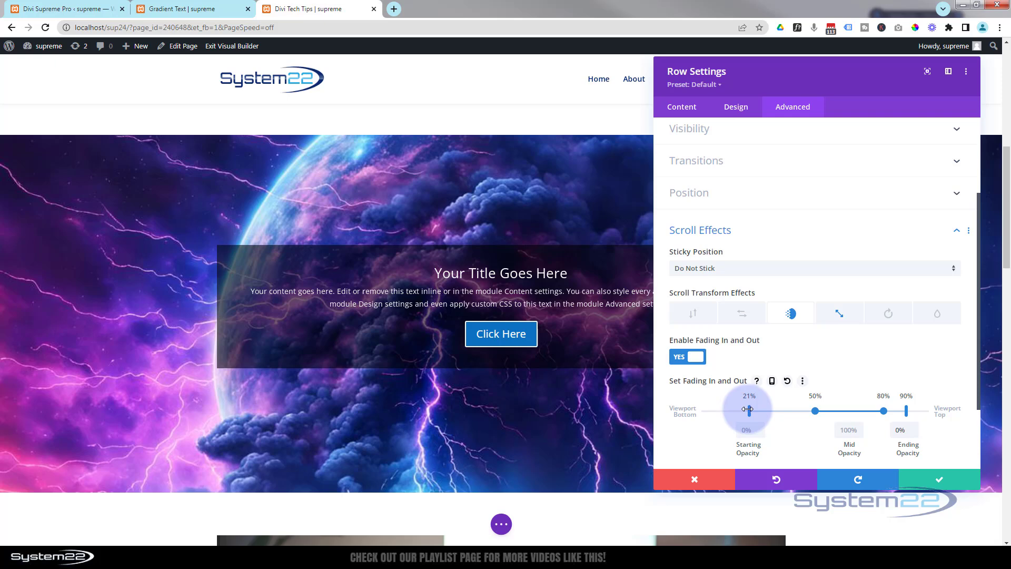
Check the row's fade on the page and extend the ending point of its fading effect to the viewport top
{"action": "scroll", "coordinate": [595, 403], "scroll_direction": "up", "scroll_amount": 4}
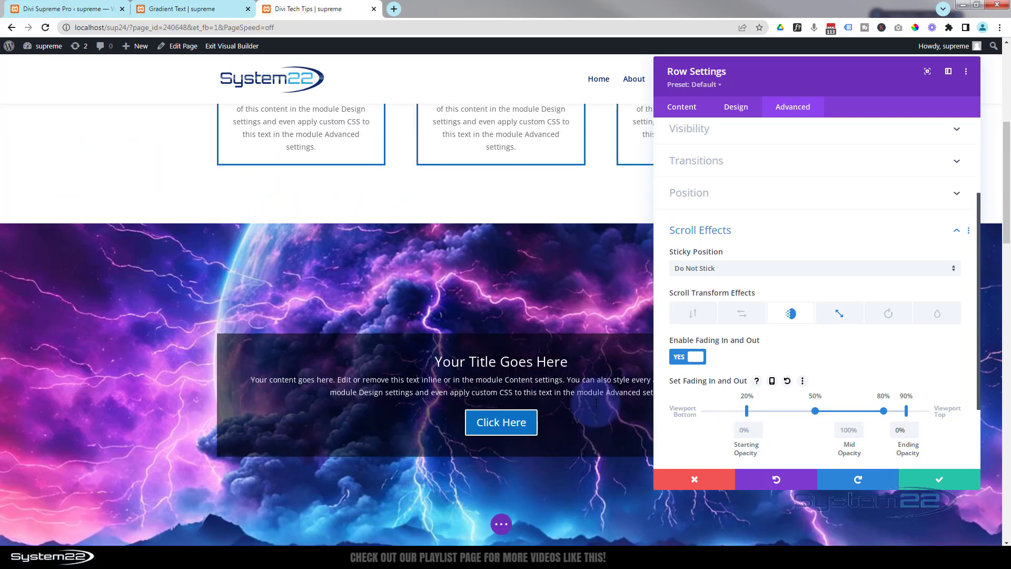
{"action": "scroll", "coordinate": [596, 403], "scroll_direction": "down", "scroll_amount": 4}
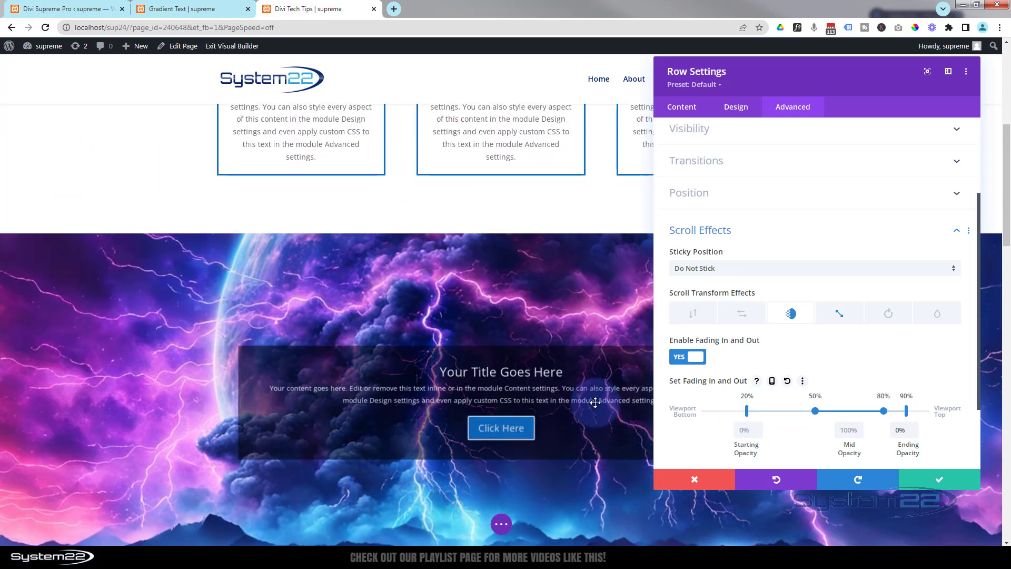
{"action": "scroll", "coordinate": [596, 402], "scroll_direction": "down", "scroll_amount": 4}
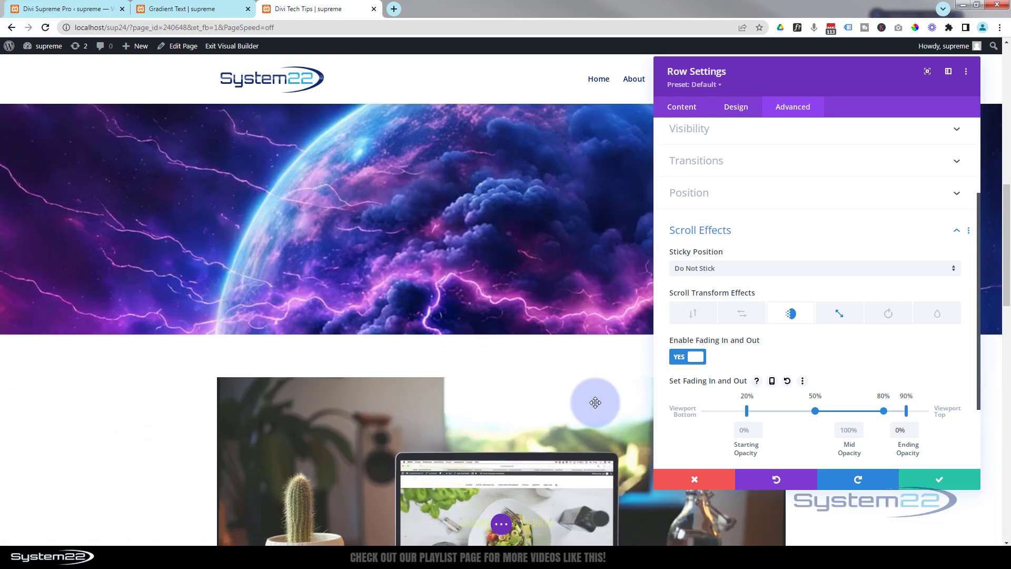
{"action": "scroll", "coordinate": [595, 402], "scroll_direction": "up", "scroll_amount": 4}
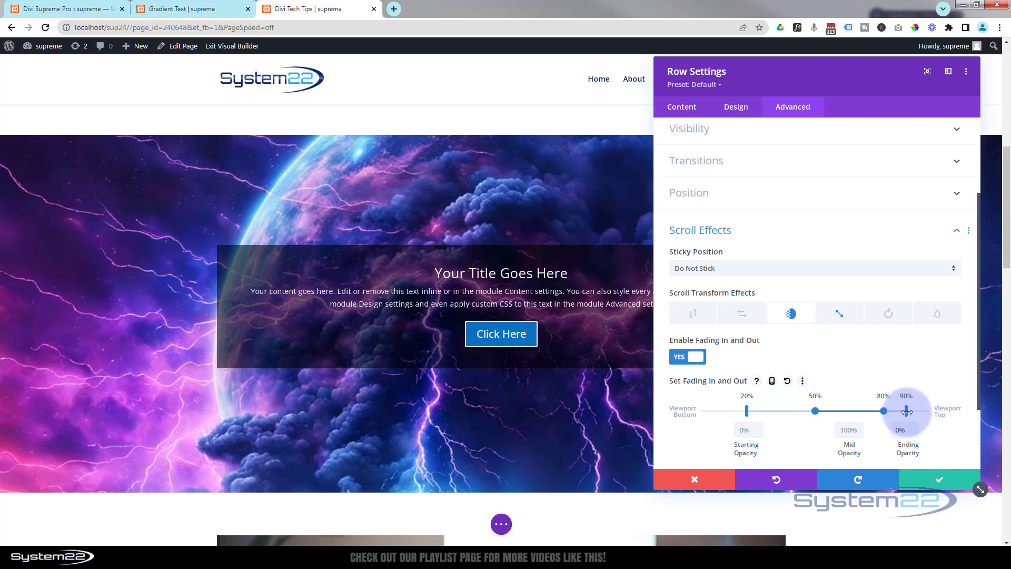
{"action": "left_click_drag", "start_coordinate": [907, 412], "coordinate": [941, 411]}
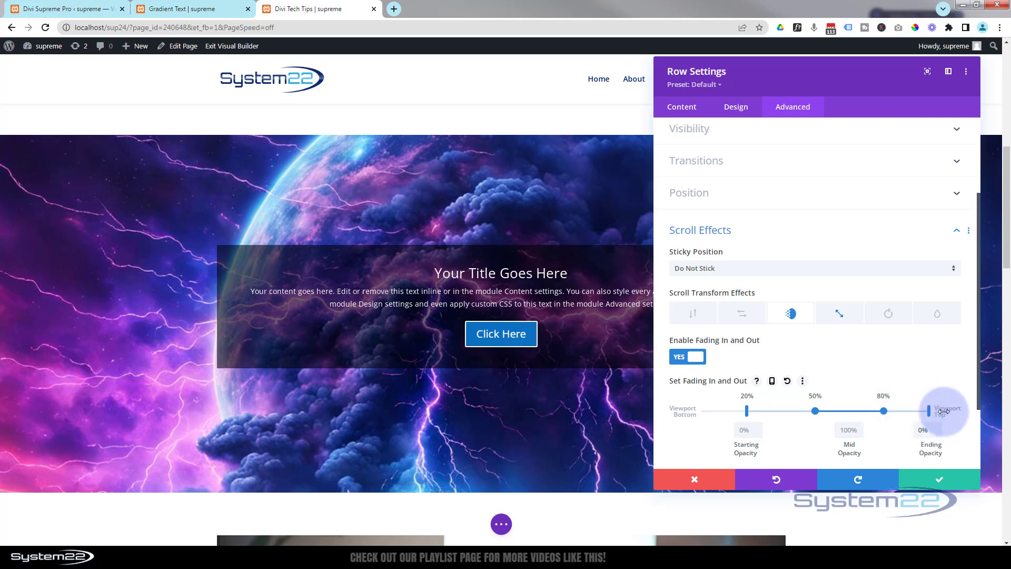
Check the row's adjusted fade over the parallax background and save the row settings
{"action": "scroll", "coordinate": [463, 408], "scroll_direction": "down", "scroll_amount": 3}
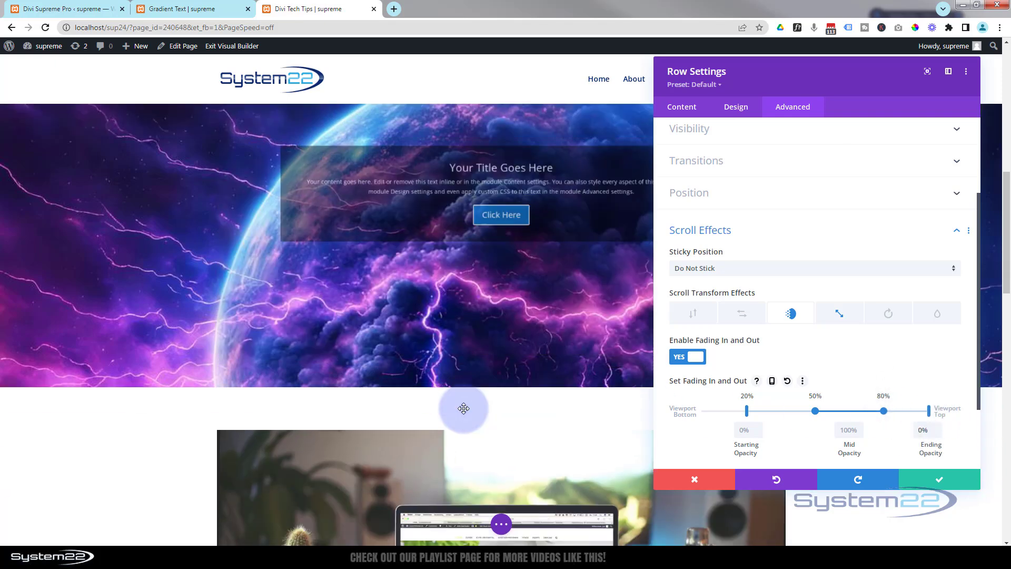
{"action": "scroll", "coordinate": [463, 408], "scroll_direction": "up", "scroll_amount": 5}
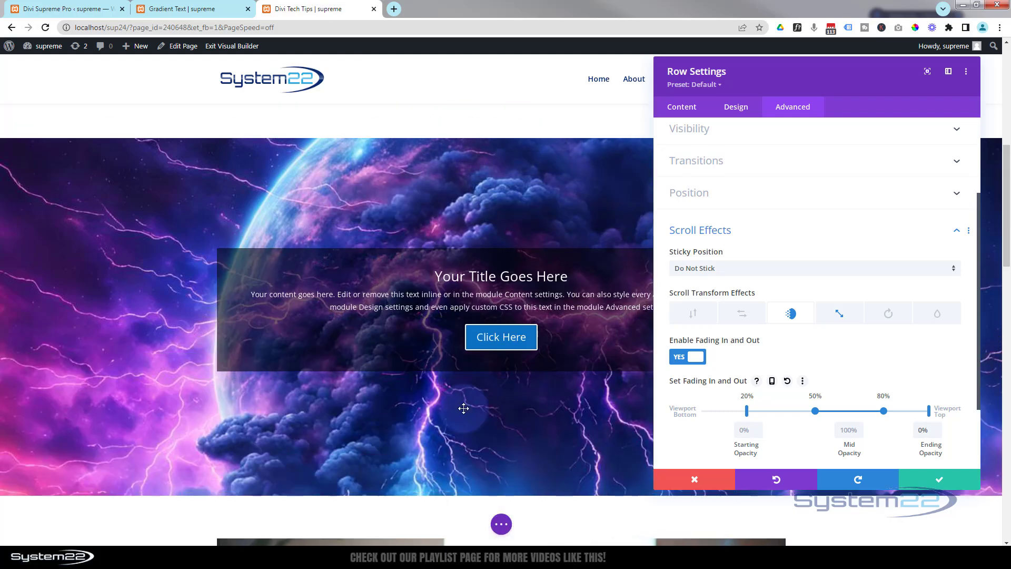
{"action": "scroll", "coordinate": [463, 408], "scroll_direction": "down", "scroll_amount": 5}
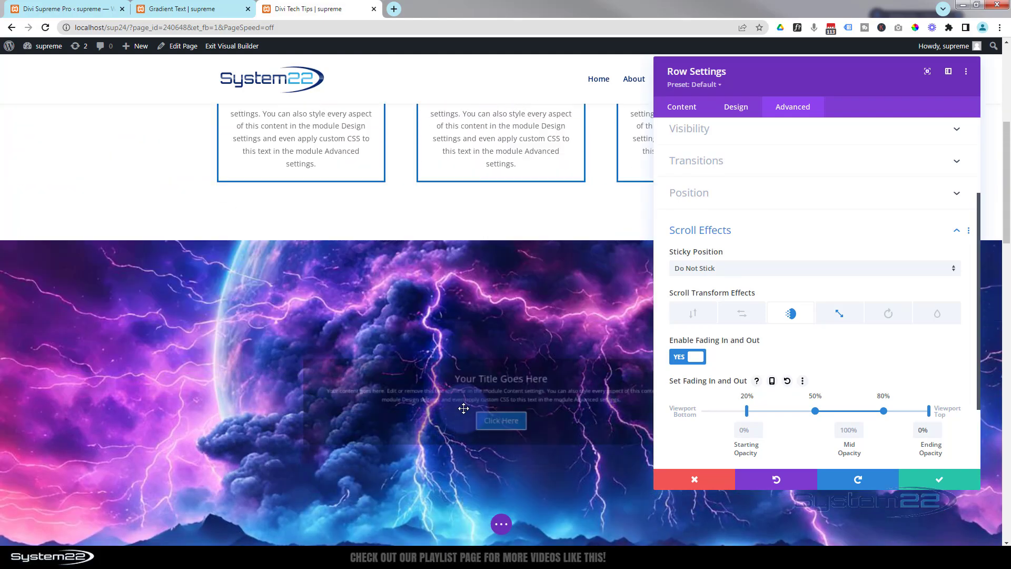
{"action": "left_click", "coordinate": [955, 484]}
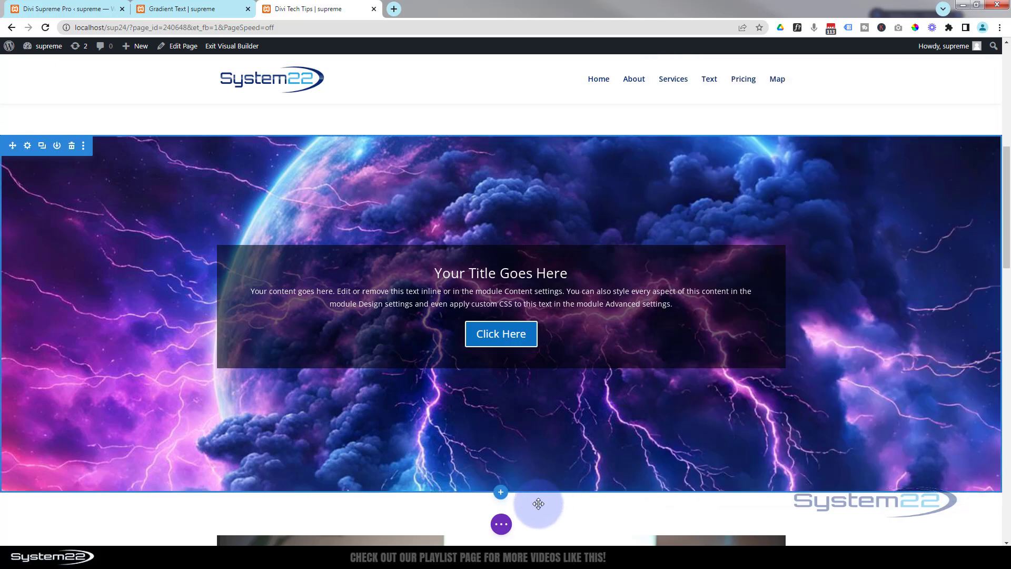
Save the page as a draft and exit the visual builder to view the front end
{"action": "left_click", "coordinate": [503, 525]}
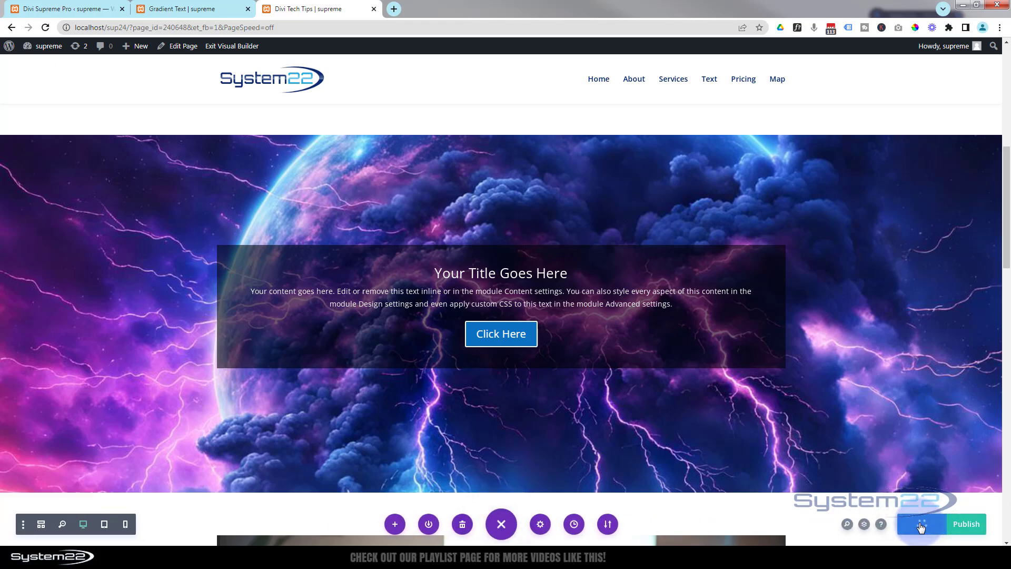
{"action": "left_click", "coordinate": [230, 47]}
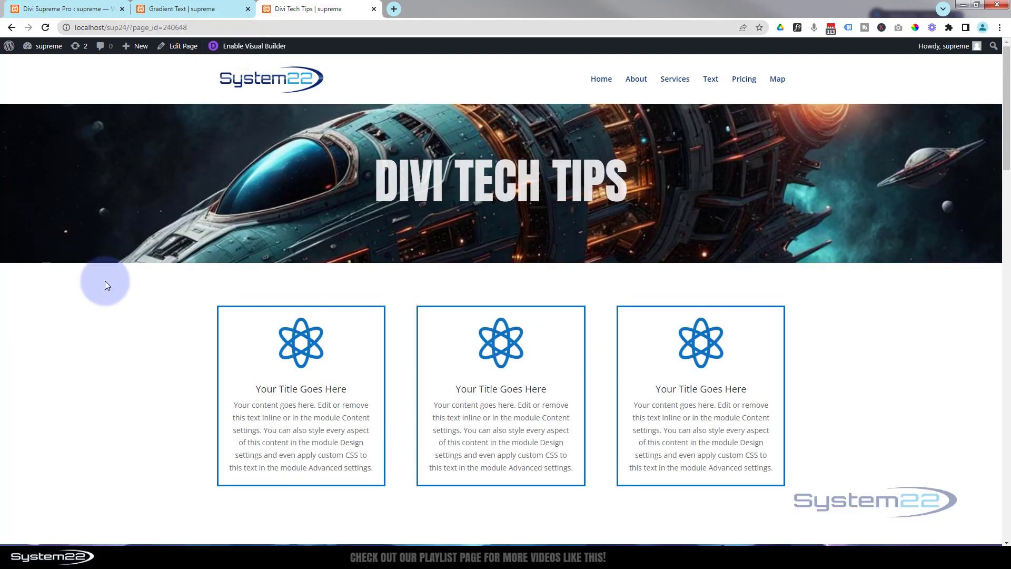
Examine on the live page how the call-to-action row scales and fades over the parallax lightning background
{"action": "left_click_drag", "start_coordinate": [1007, 120], "coordinate": [1007, 163]}
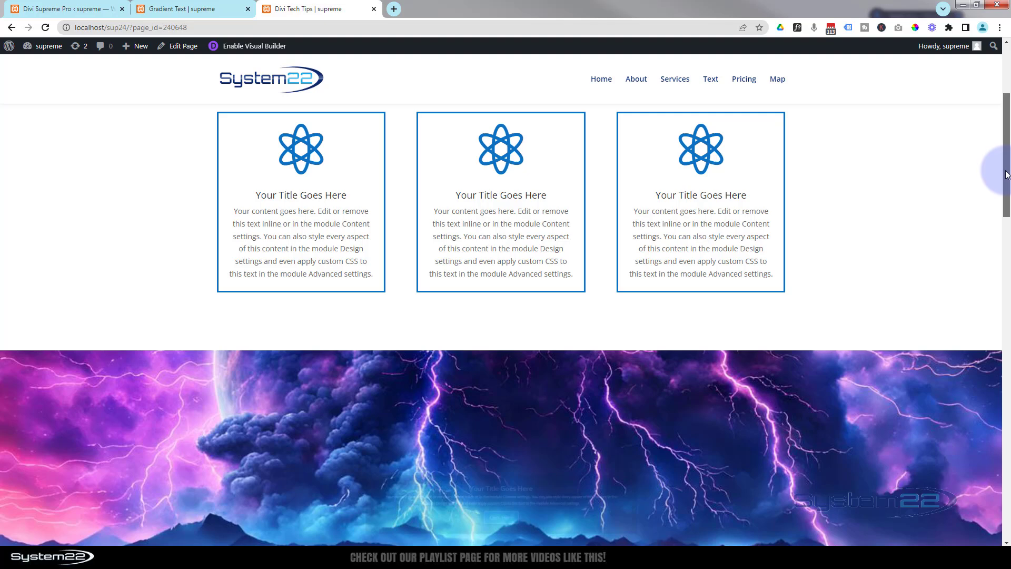
{"action": "left_click_drag", "start_coordinate": [1006, 184], "coordinate": [1004, 212]}
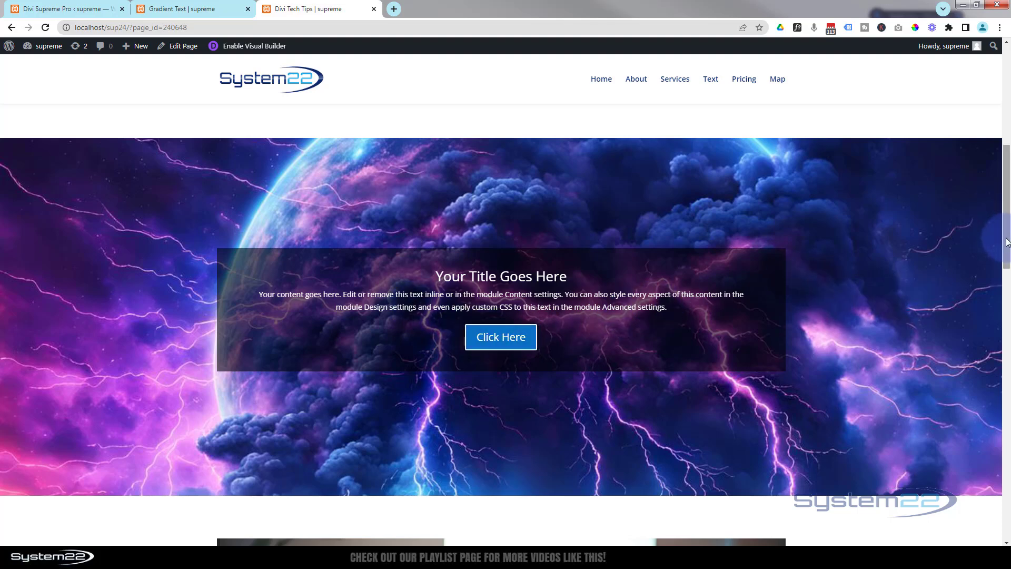
{"action": "mouse_move", "coordinate": [1007, 242]}
{"action": "left_mouse_down"}
{"action": "mouse_move", "coordinate": [1007, 341]}
{"action": "mouse_move", "coordinate": [1007, 250]}
{"action": "mouse_move", "coordinate": [977, 156]}
{"action": "mouse_move", "coordinate": [996, 244]}
{"action": "left_mouse_up"}
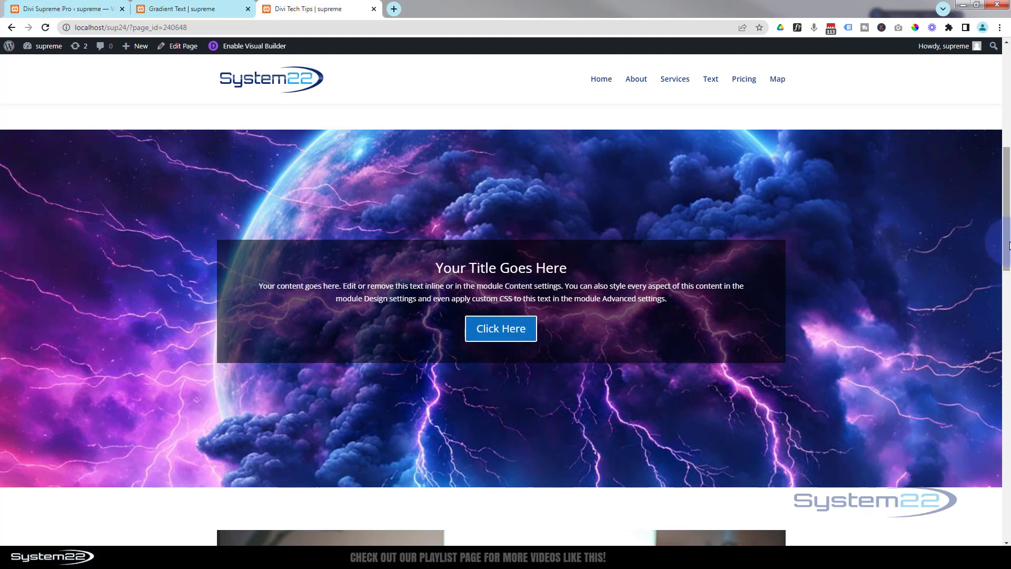
{"action": "mouse_move", "coordinate": [1007, 249]}
{"action": "left_mouse_down"}
{"action": "mouse_move", "coordinate": [999, 309]}
{"action": "mouse_move", "coordinate": [1000, 246]}
{"action": "left_mouse_up"}
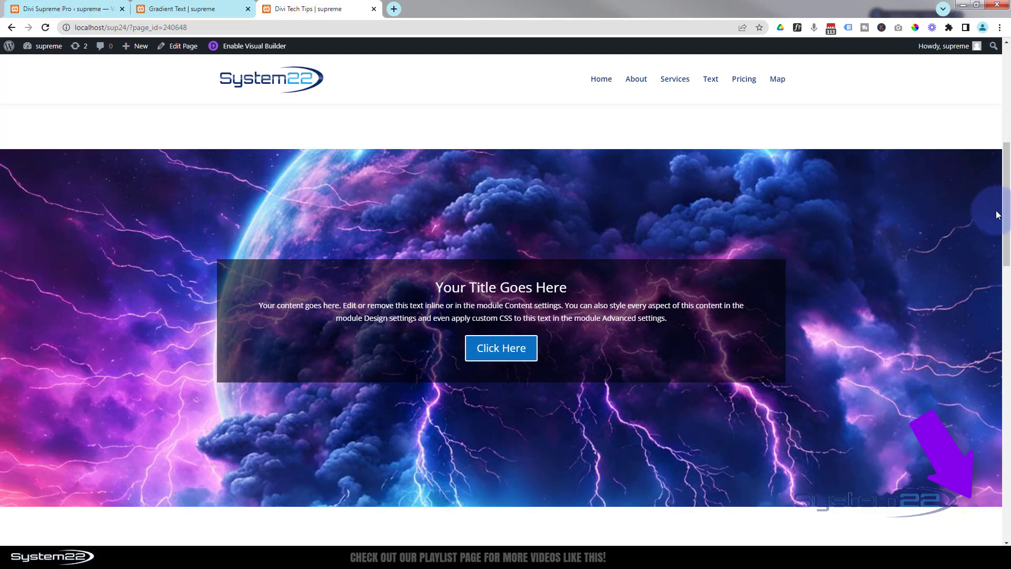
{"action": "left_click_drag", "start_coordinate": [1006, 221], "coordinate": [984, 231]}
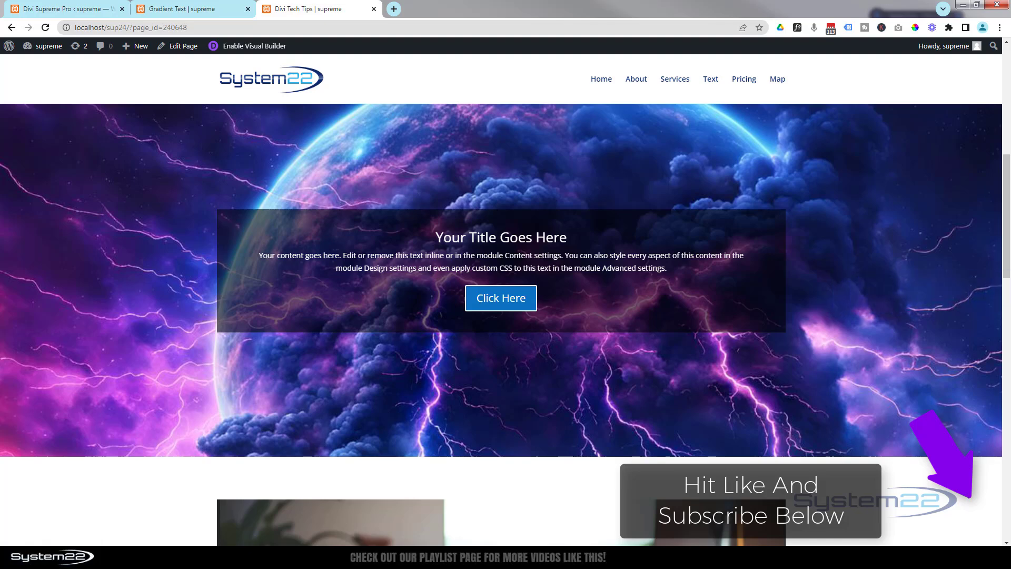
{"action": "left_click_drag", "start_coordinate": [1005, 227], "coordinate": [971, 115]}
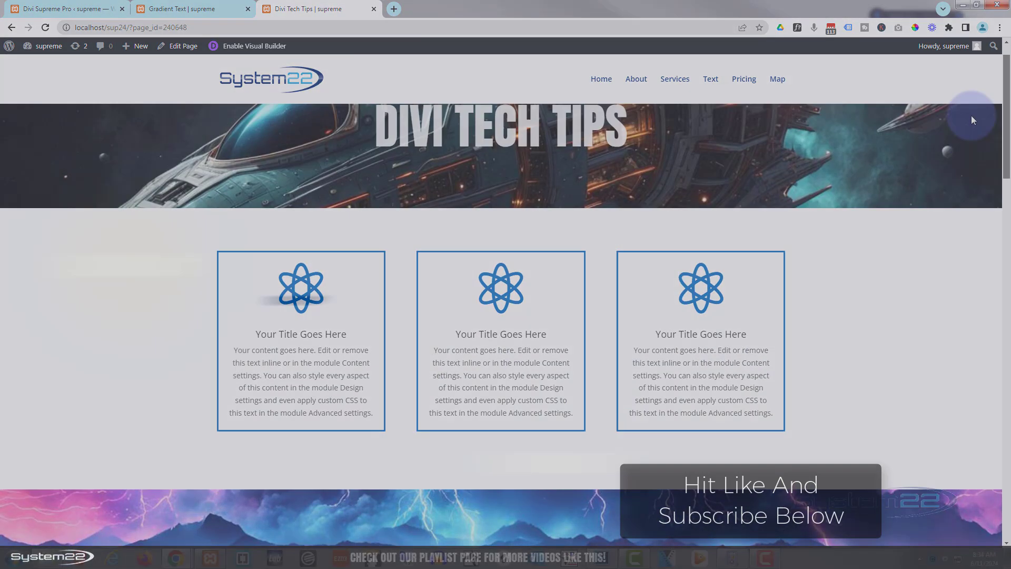